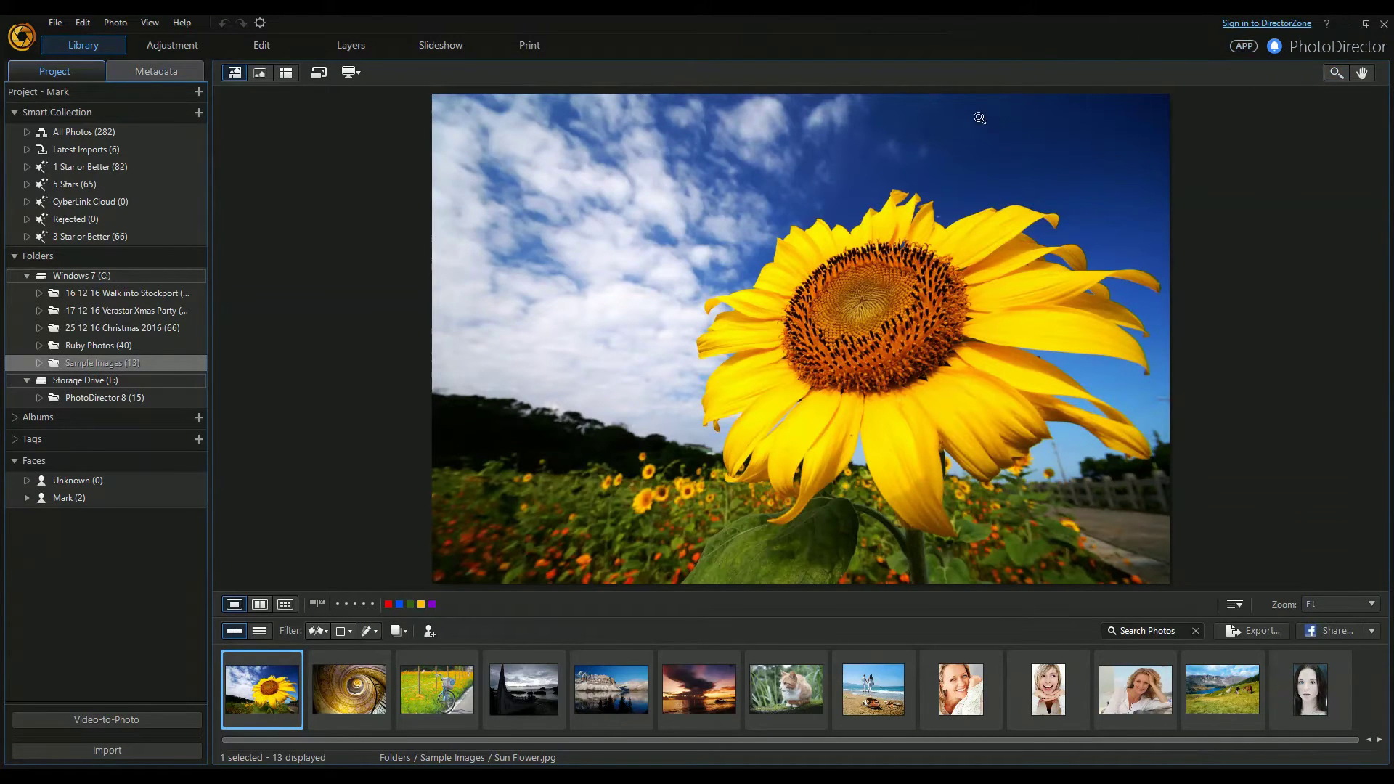
Open the MVI_2857 kitchen clip in Video-to-Photo to compose a multi exposure photo
left_click(117, 721)
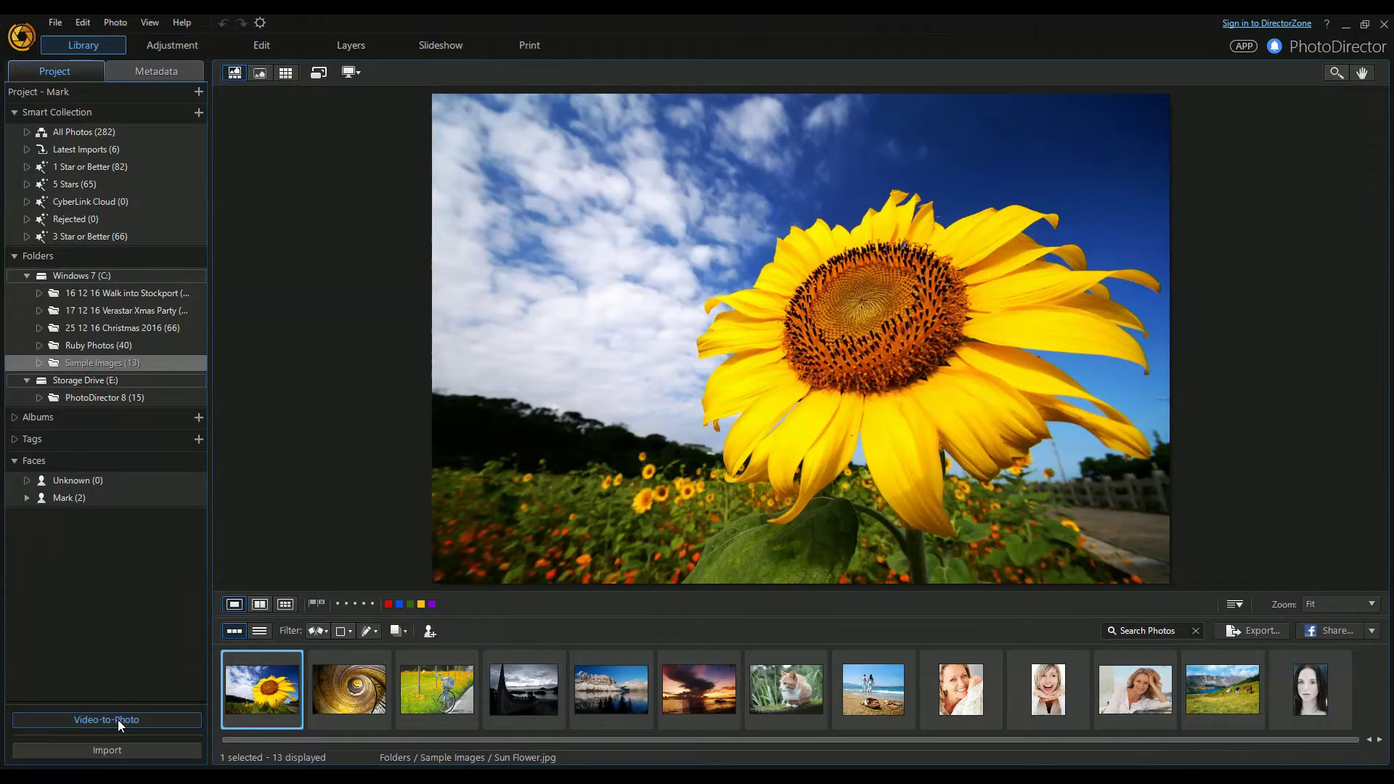
double_click(167, 129)
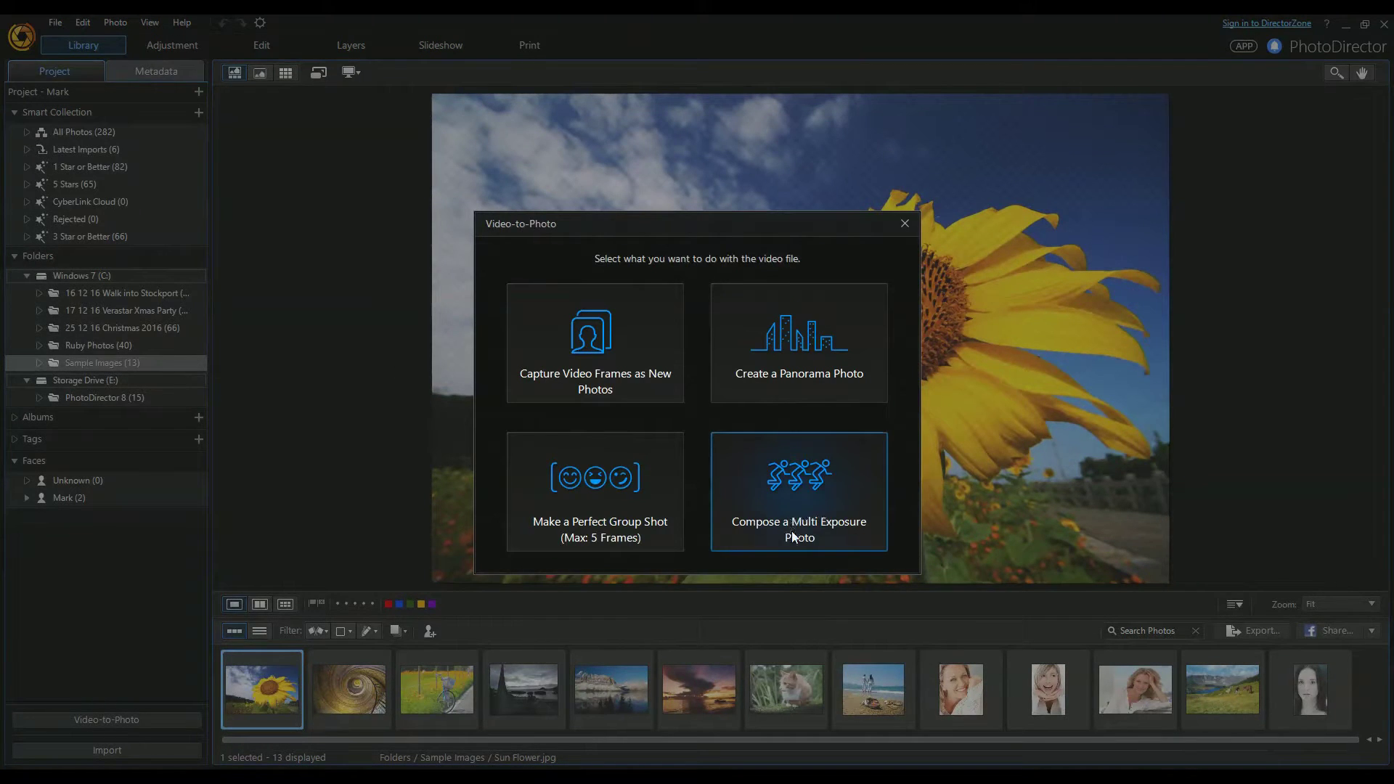
left_click(781, 472)
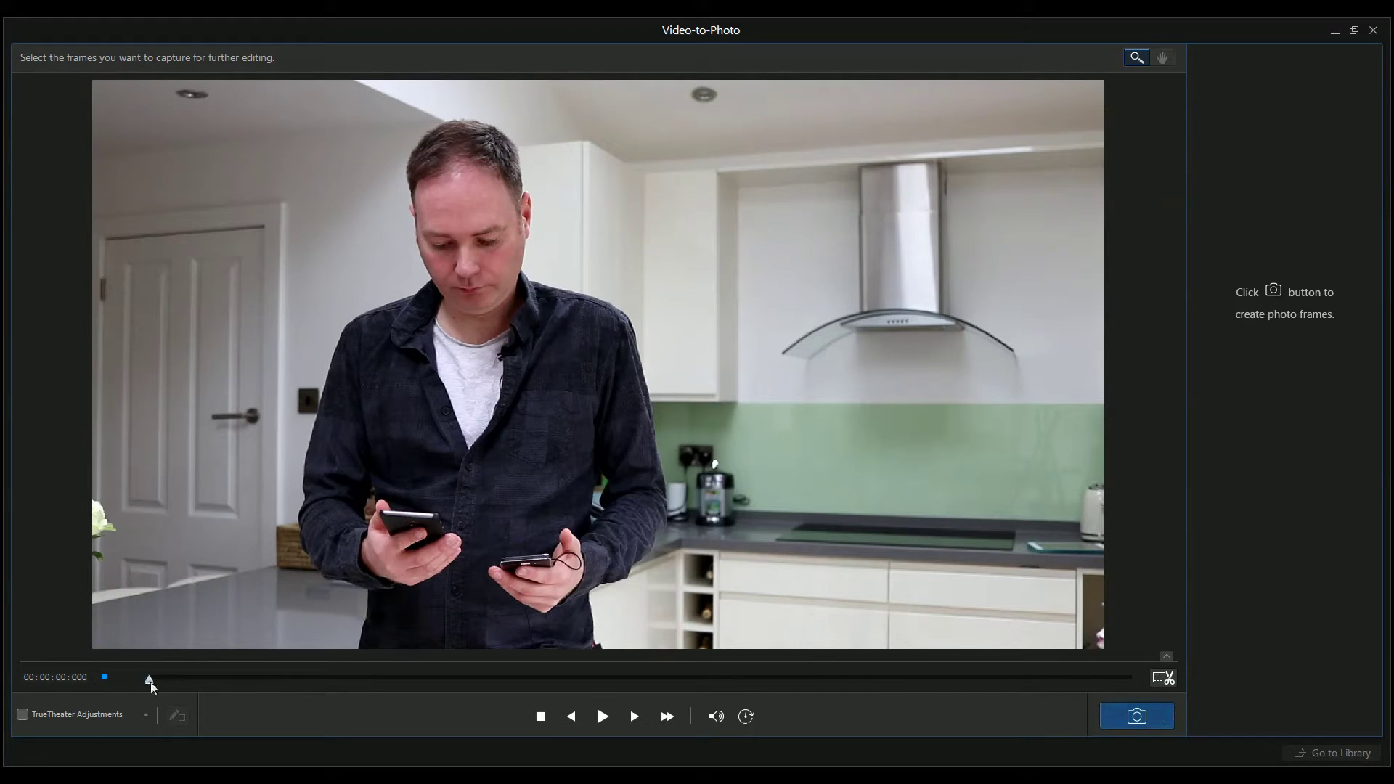
Capture three frames of the man: standing, leaning at the camera, and seated at left
left_click_drag(150, 682, 544, 696)
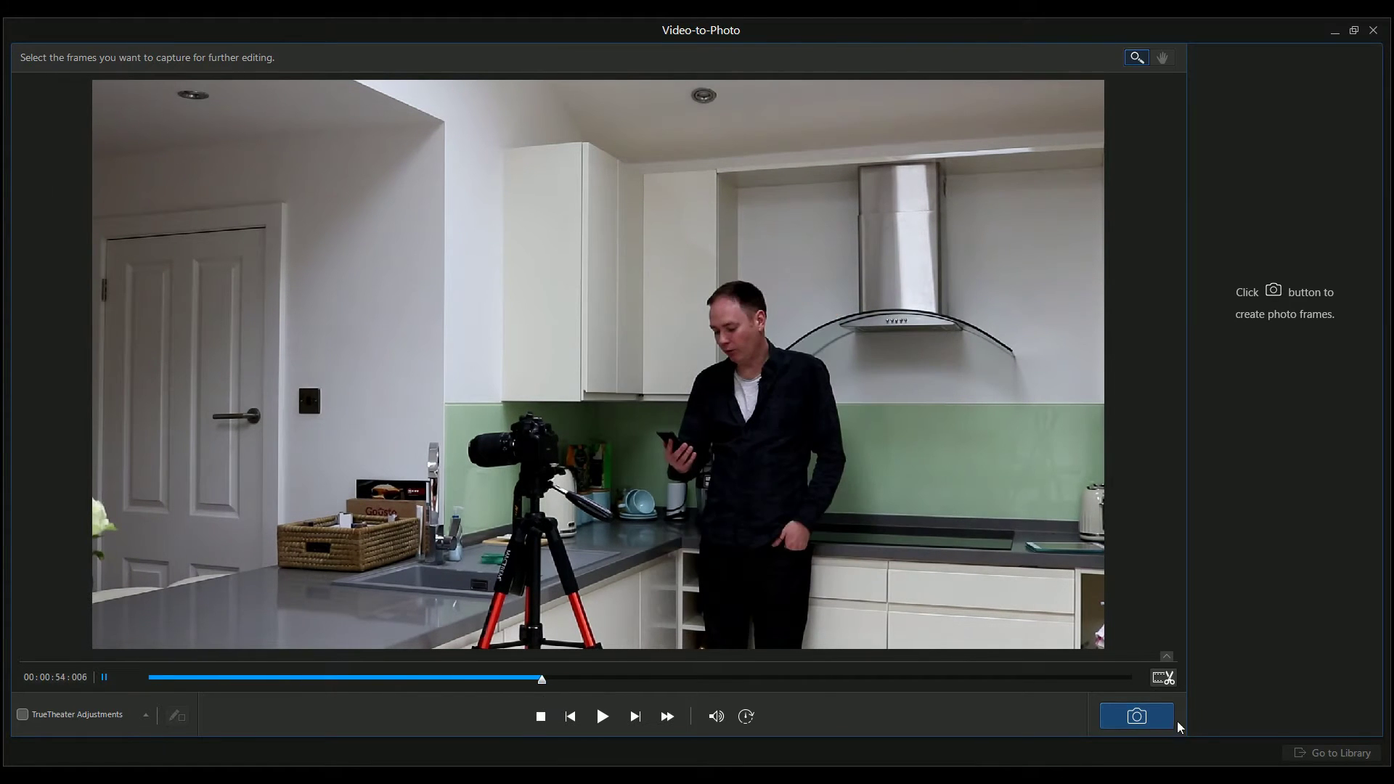
left_click(1146, 719)
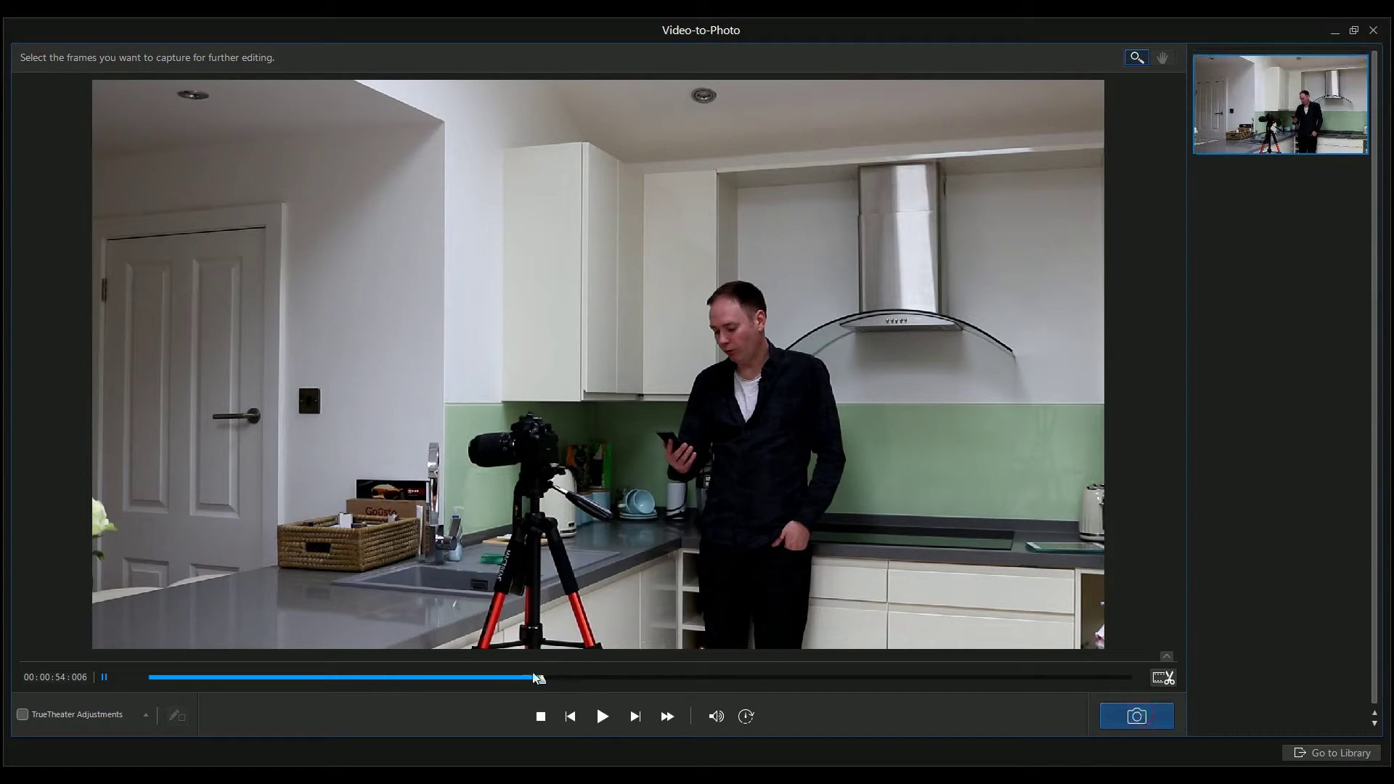
left_click_drag(545, 683, 584, 683)
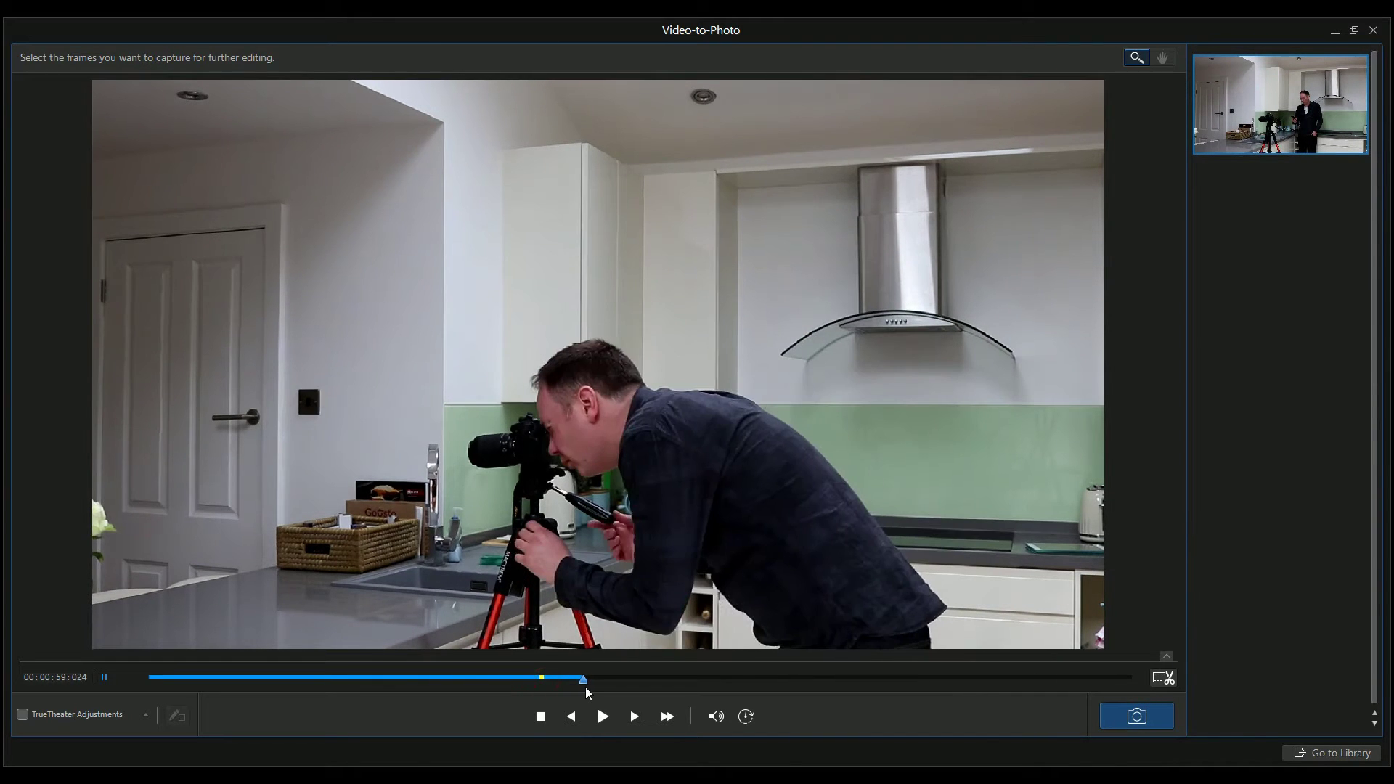
left_click(1127, 715)
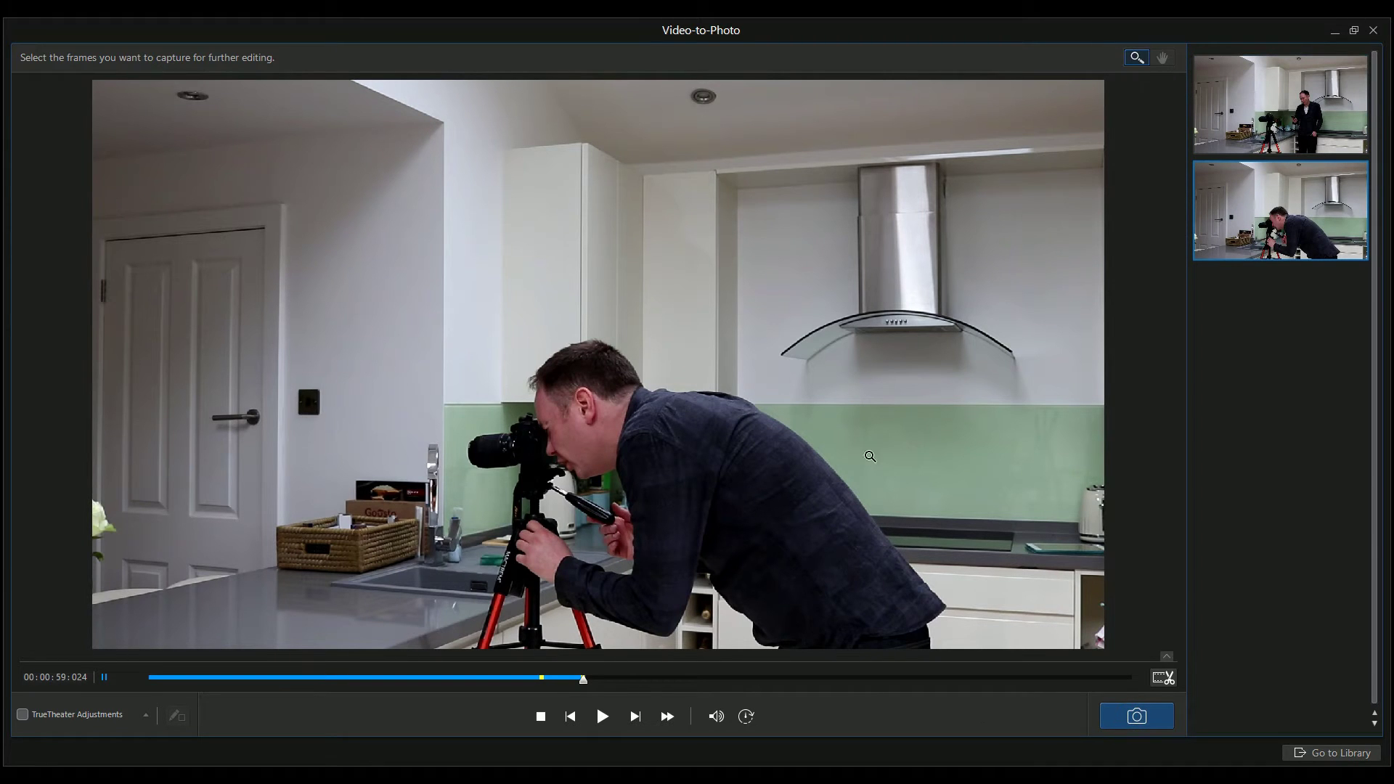
left_click_drag(585, 683, 685, 677)
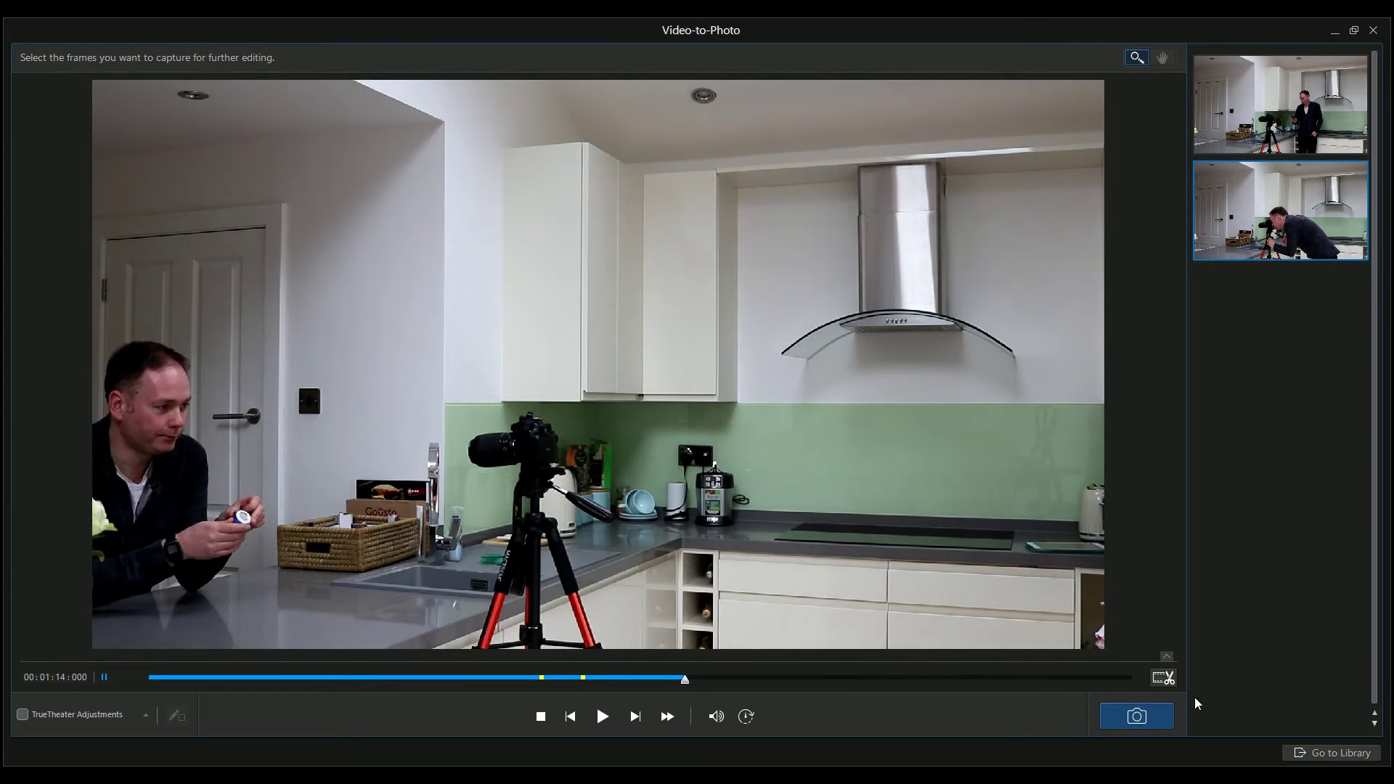
left_click(1131, 720)
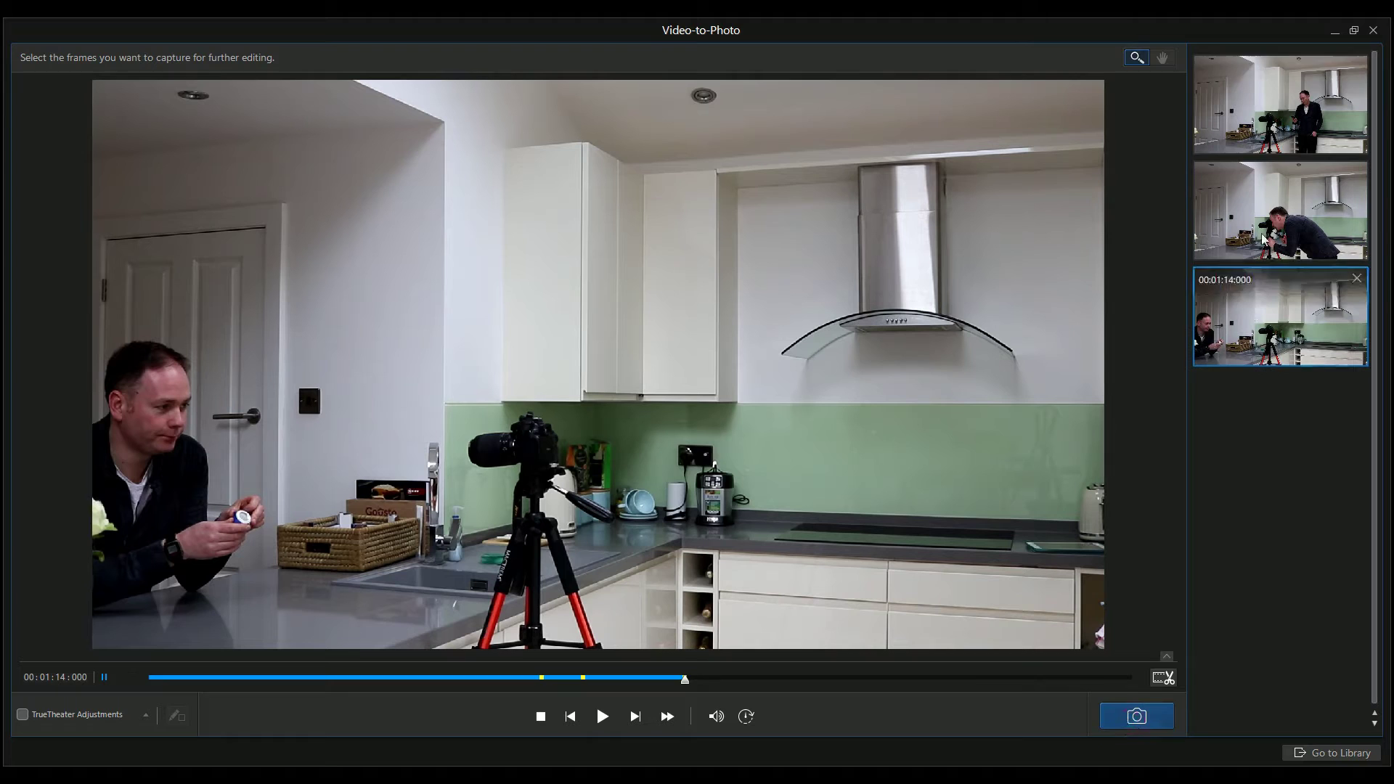
mouse_move(1271, 222)
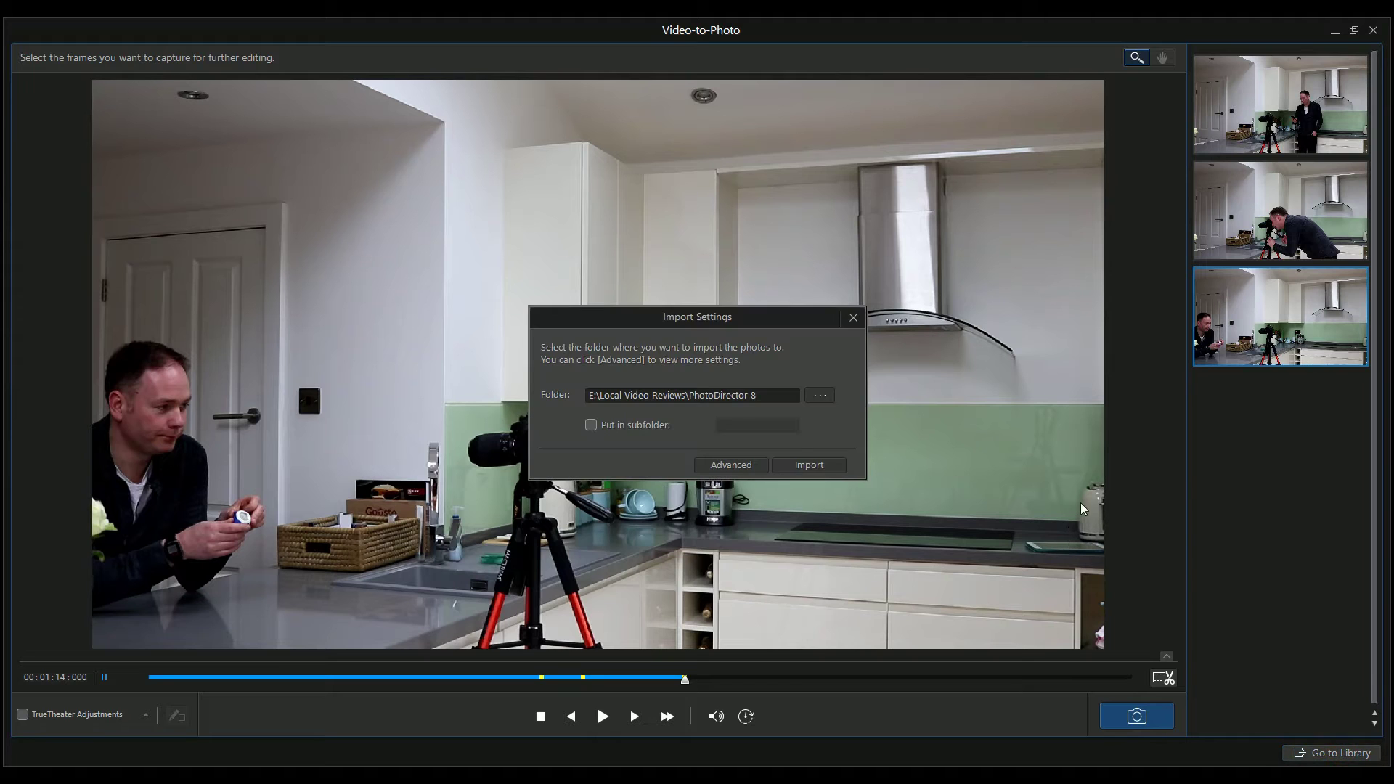
Import the three captured frames and start Multi Exposure, dismissing the transparency warning
left_click(819, 465)
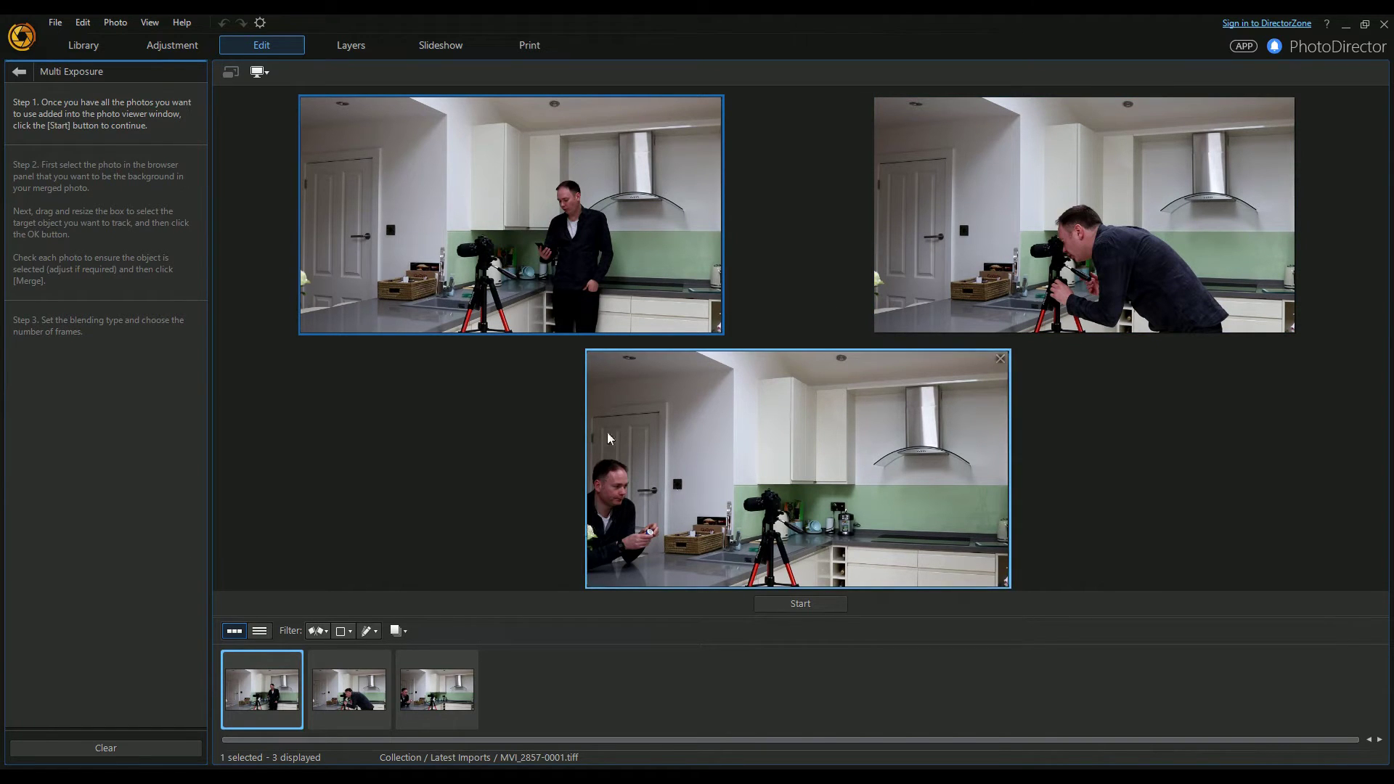
left_click(795, 607)
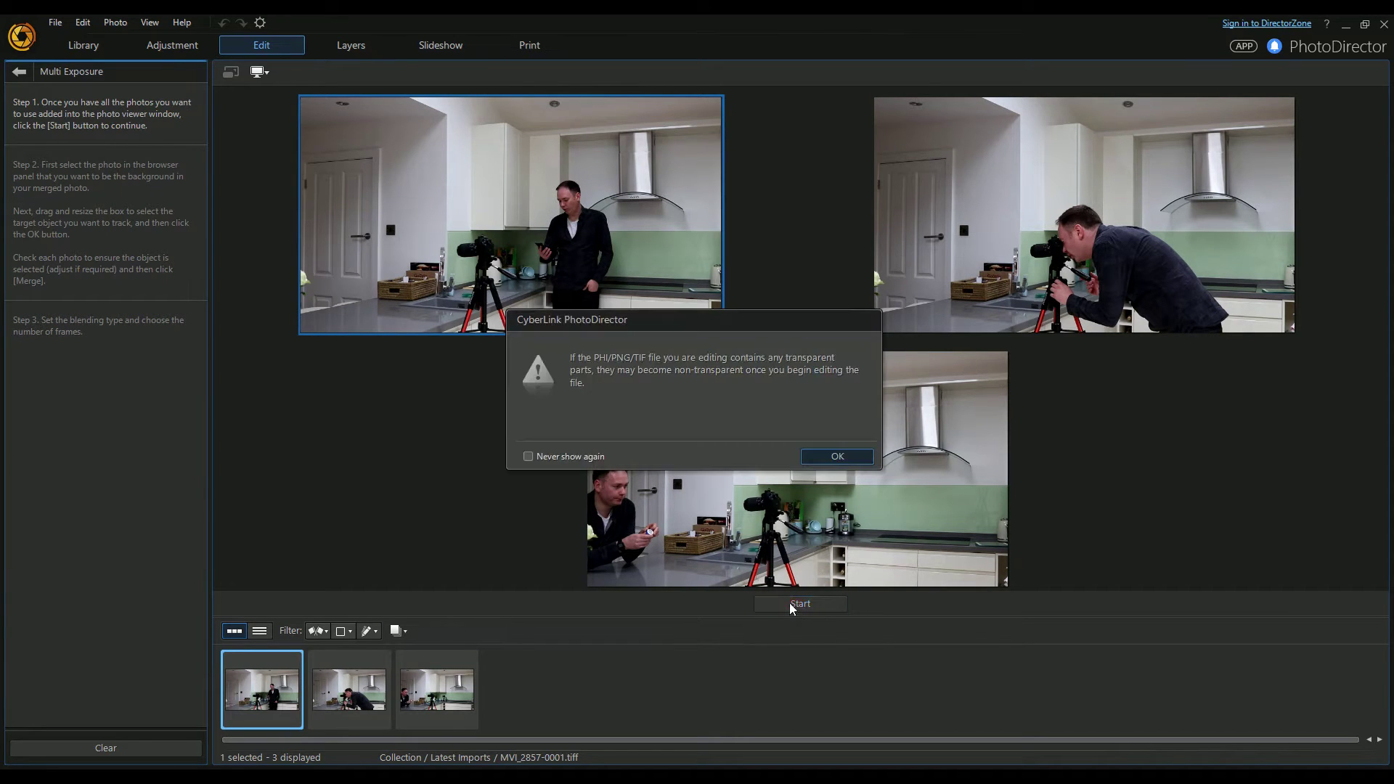
left_click(837, 456)
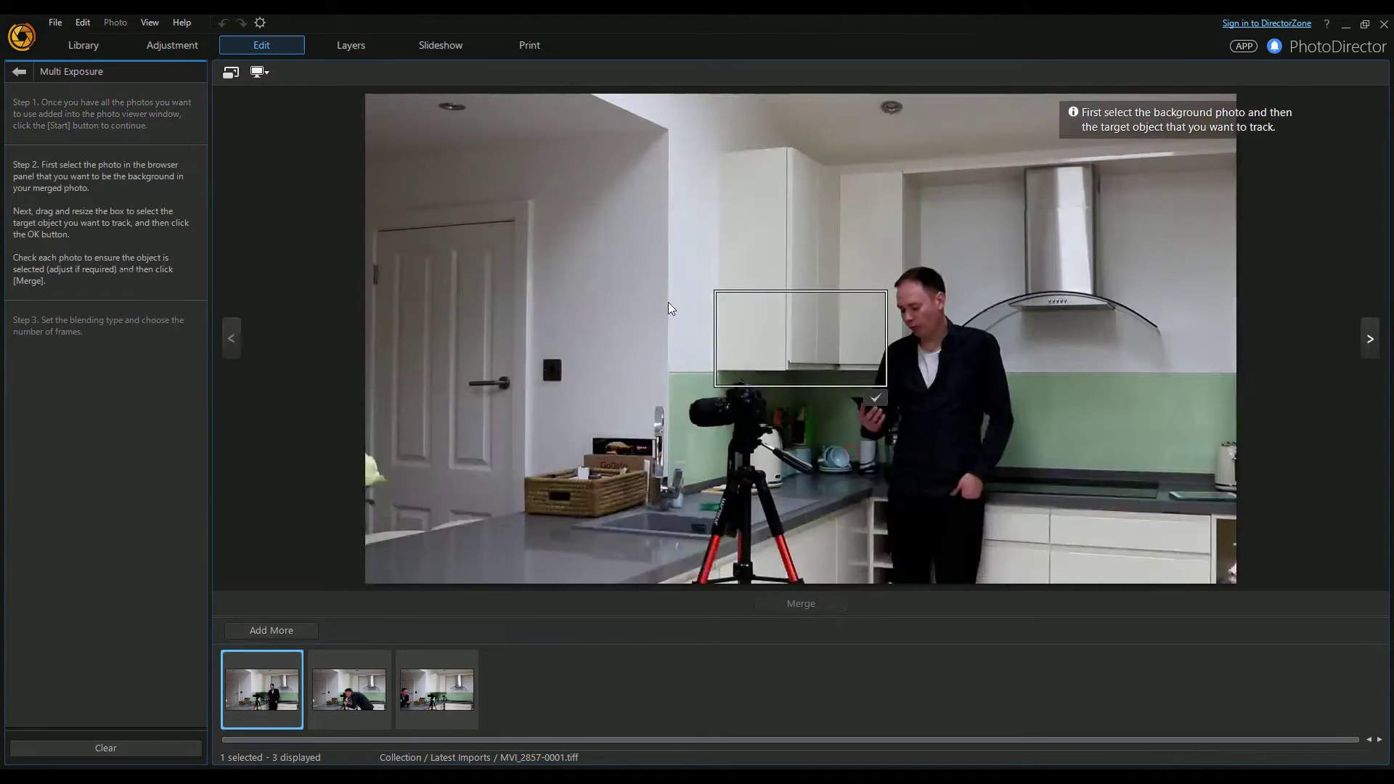
Box the standing man's torso as the tracked target and detect him in all frames
left_click_drag(872, 307, 991, 279)
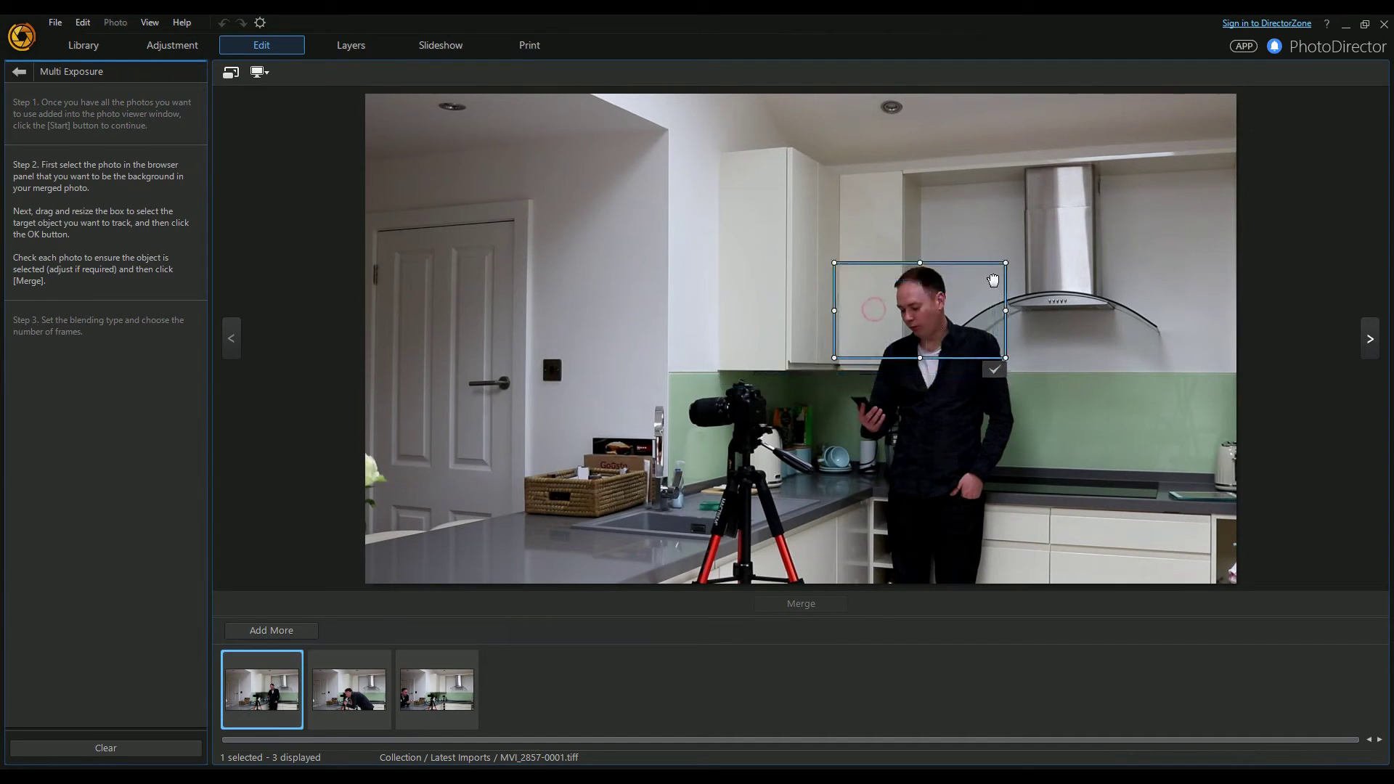
mouse_move(834, 356)
left_click_drag(835, 359, 855, 427)
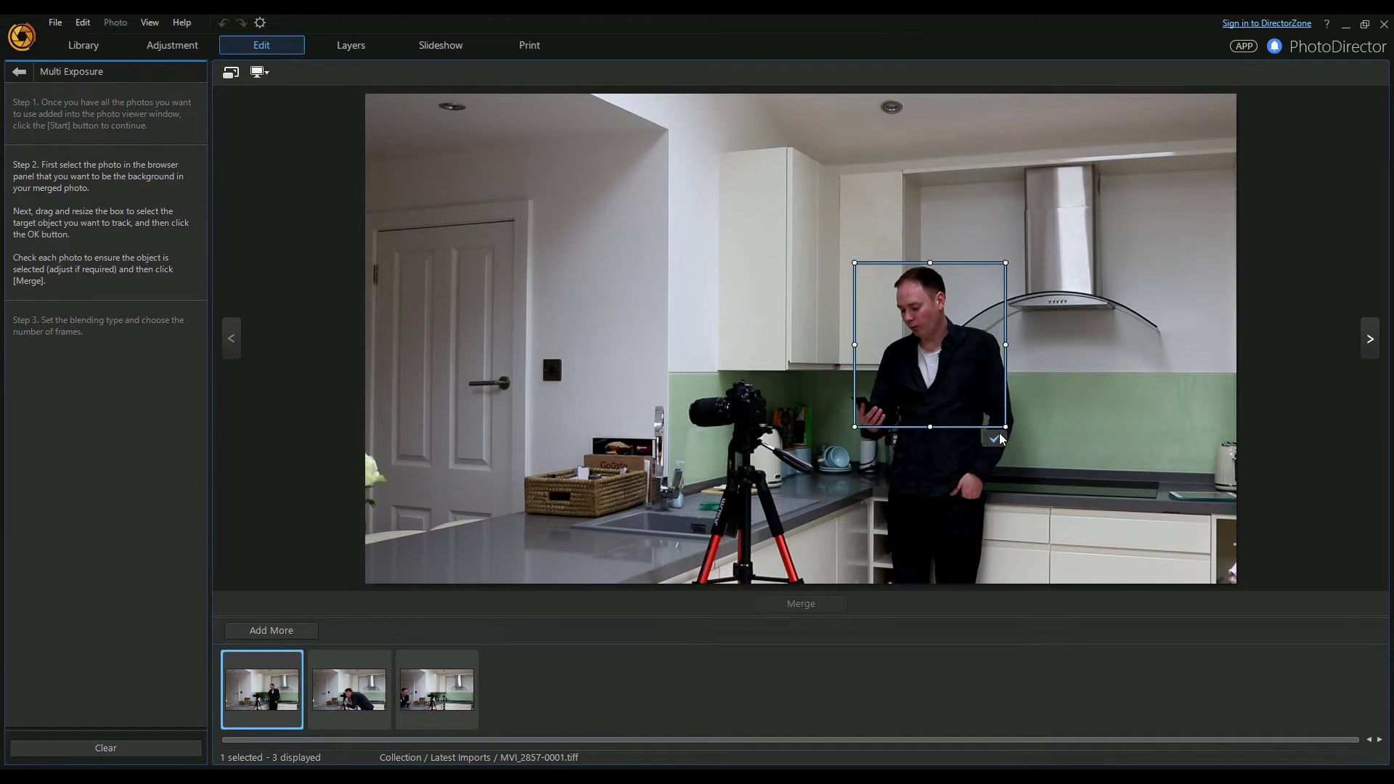
left_click(997, 438)
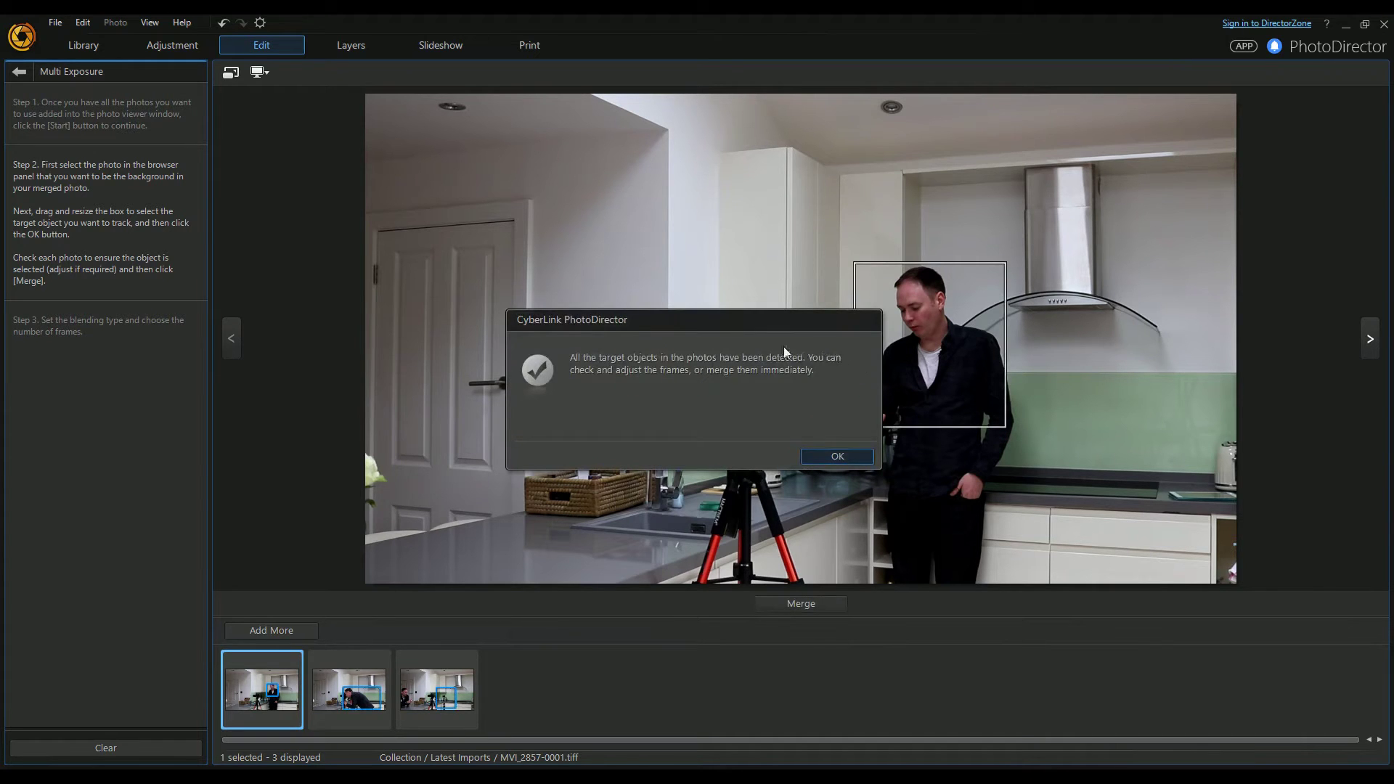
In the third frame, fit the tracking box tightly around the seated man
left_click(842, 461)
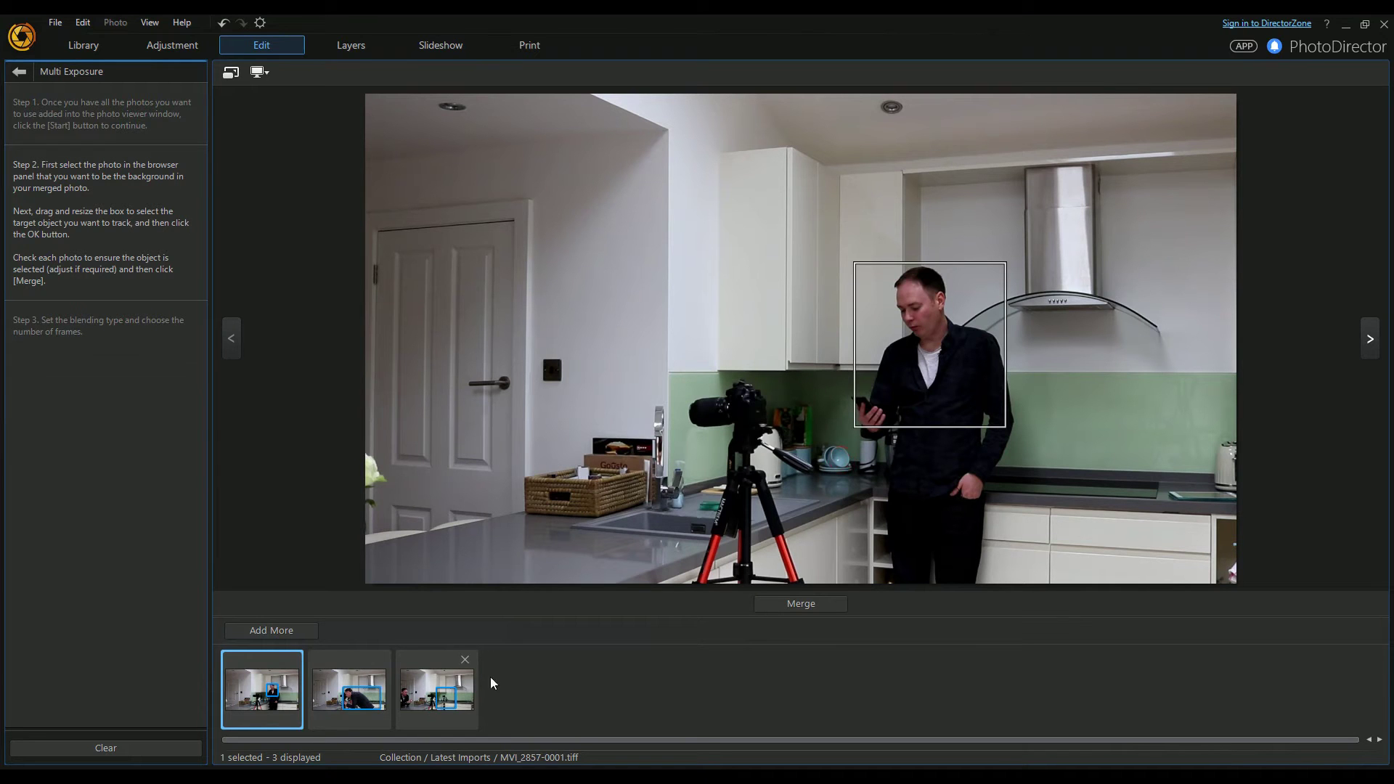
left_click(1373, 341)
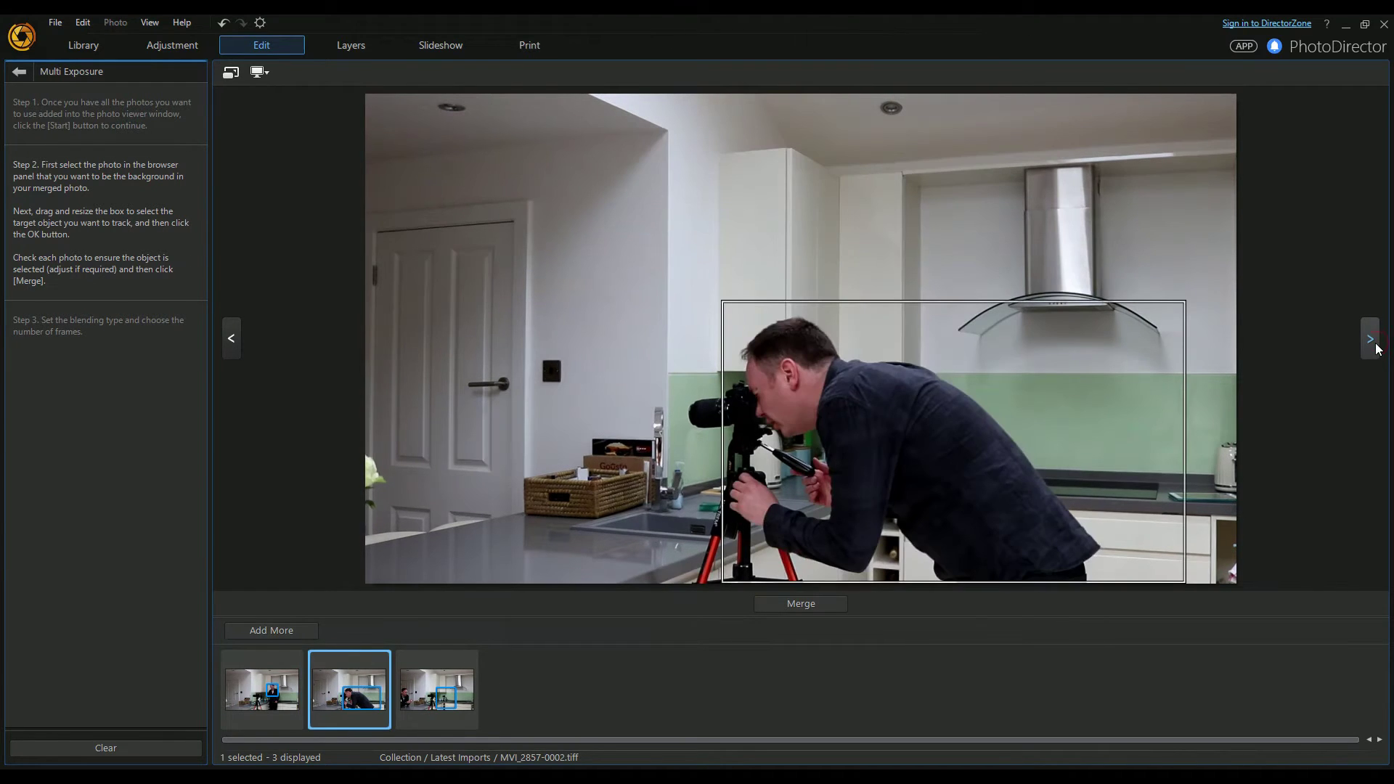
left_click(1376, 346)
left_click_drag(913, 454, 493, 437)
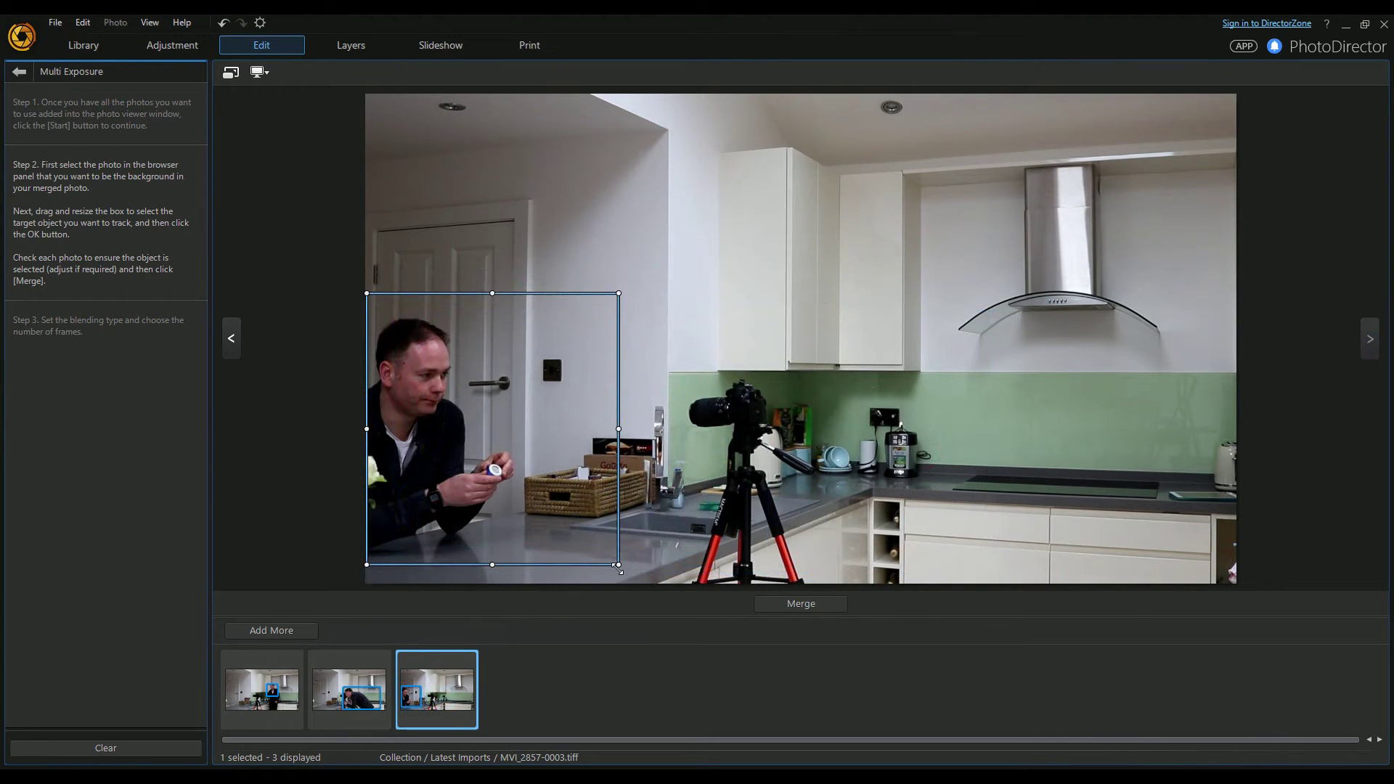
left_click_drag(616, 563, 519, 537)
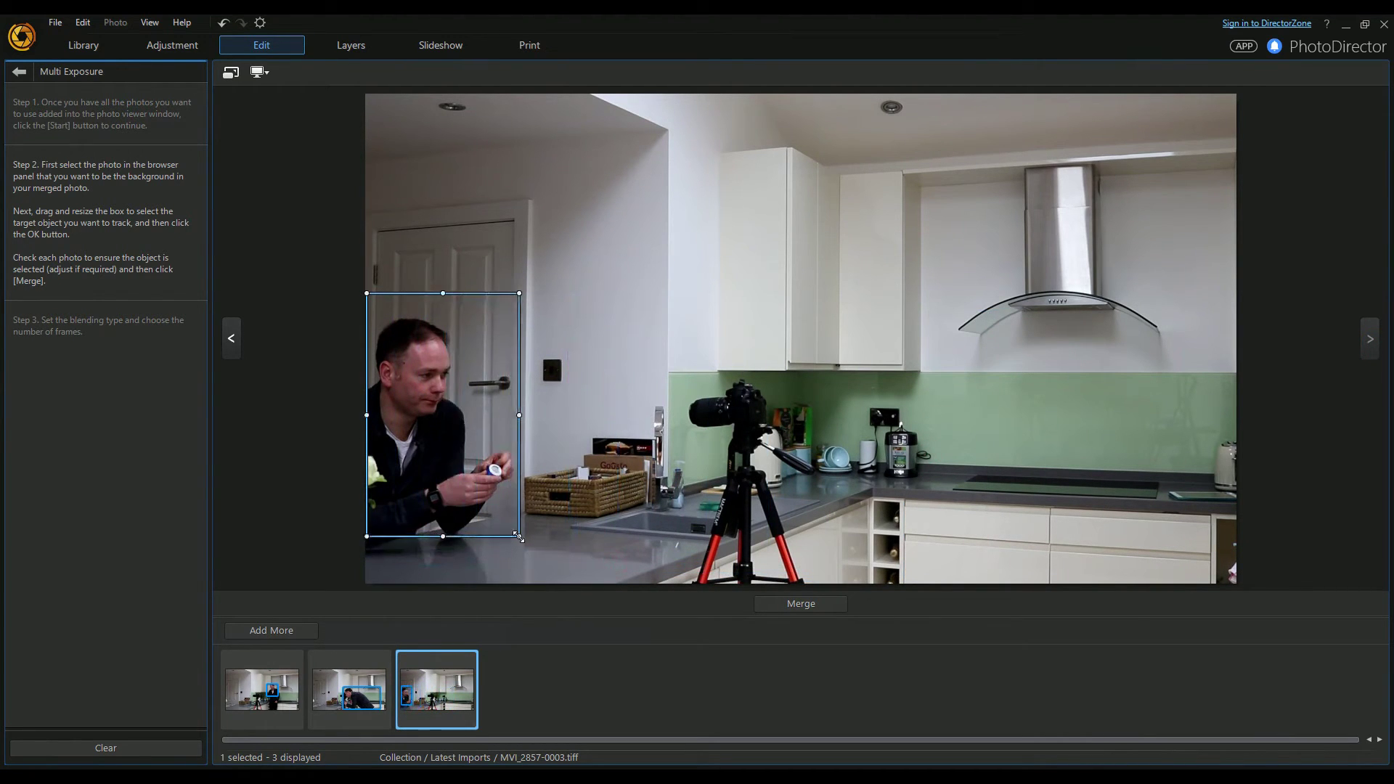
mouse_move(444, 301)
left_click_drag(440, 295, 440, 315)
Lower the top of the leaning man's box in the second frame, then reselect the first frame
left_click(352, 687)
mouse_move(839, 331)
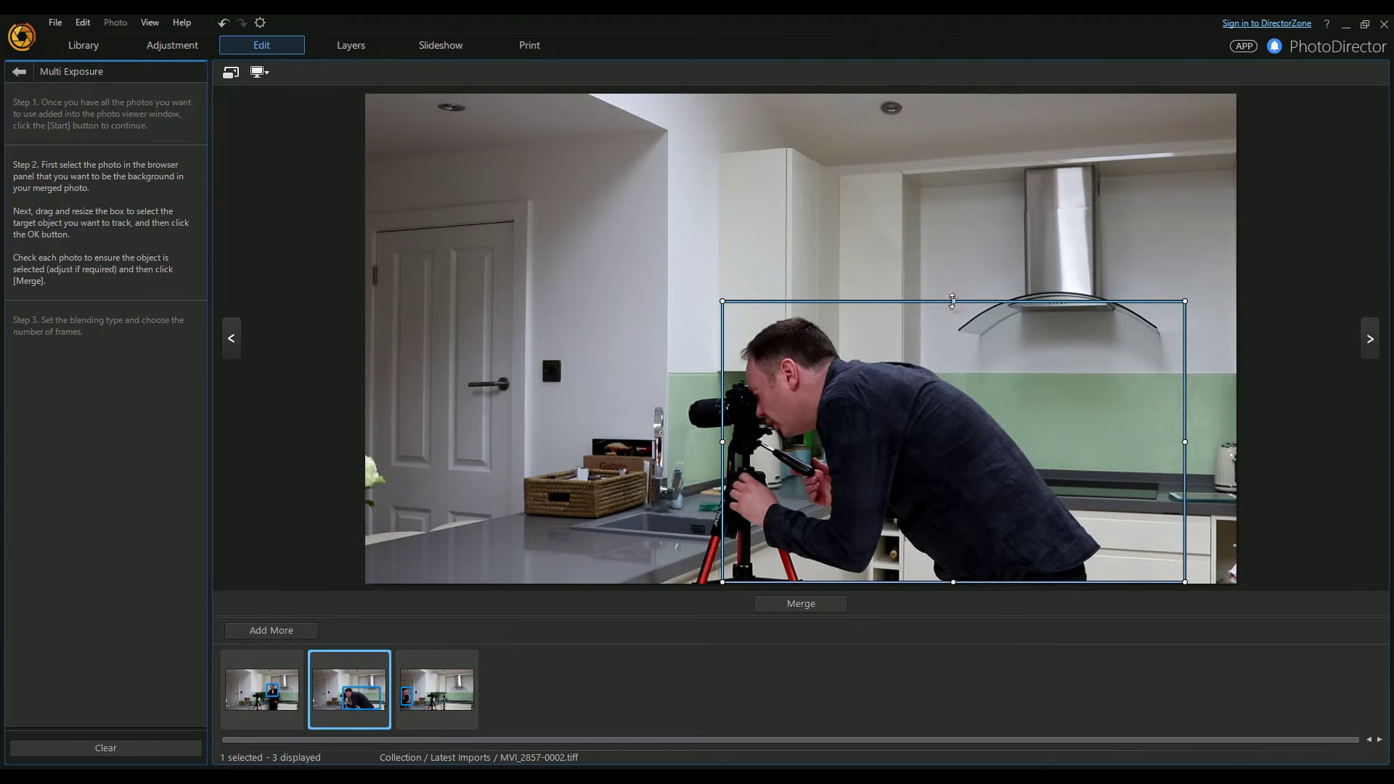
left_click_drag(953, 301, 953, 312)
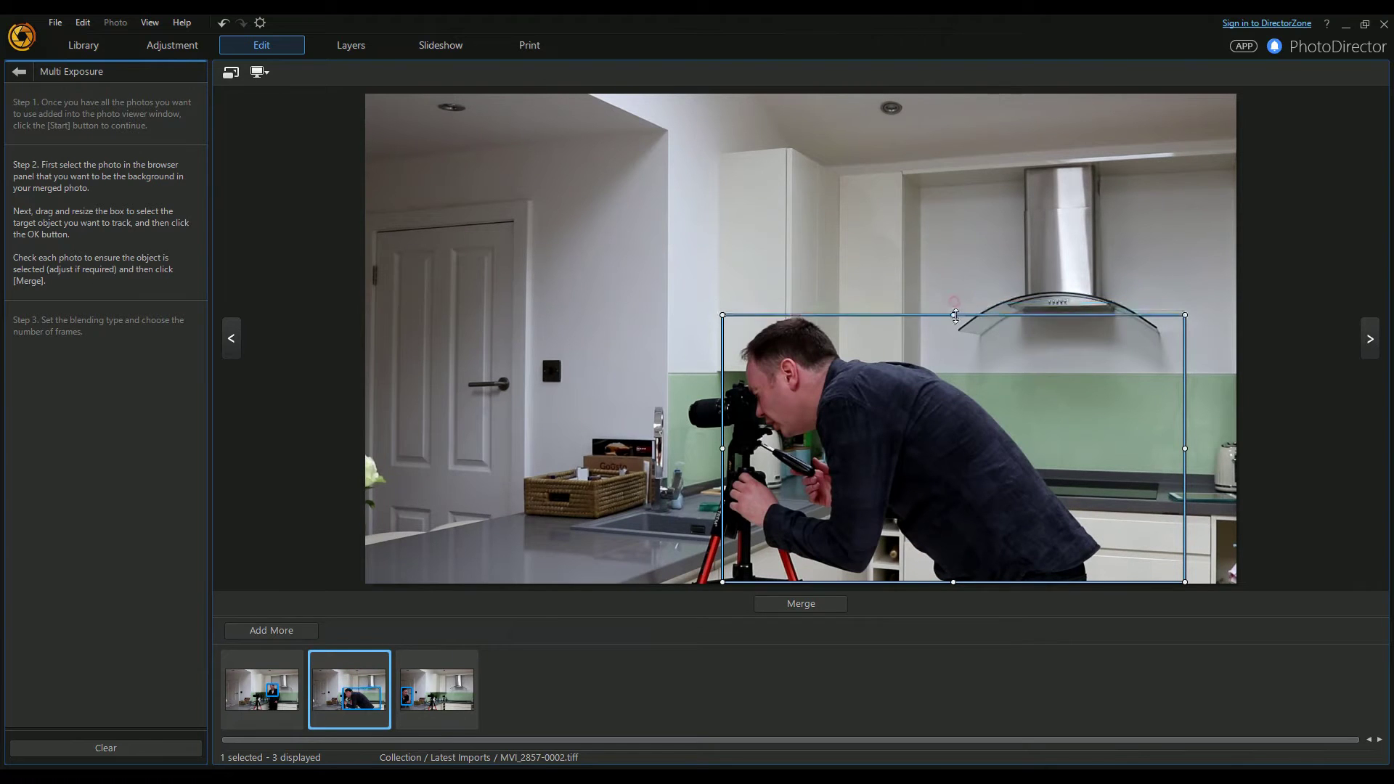
left_click(279, 688)
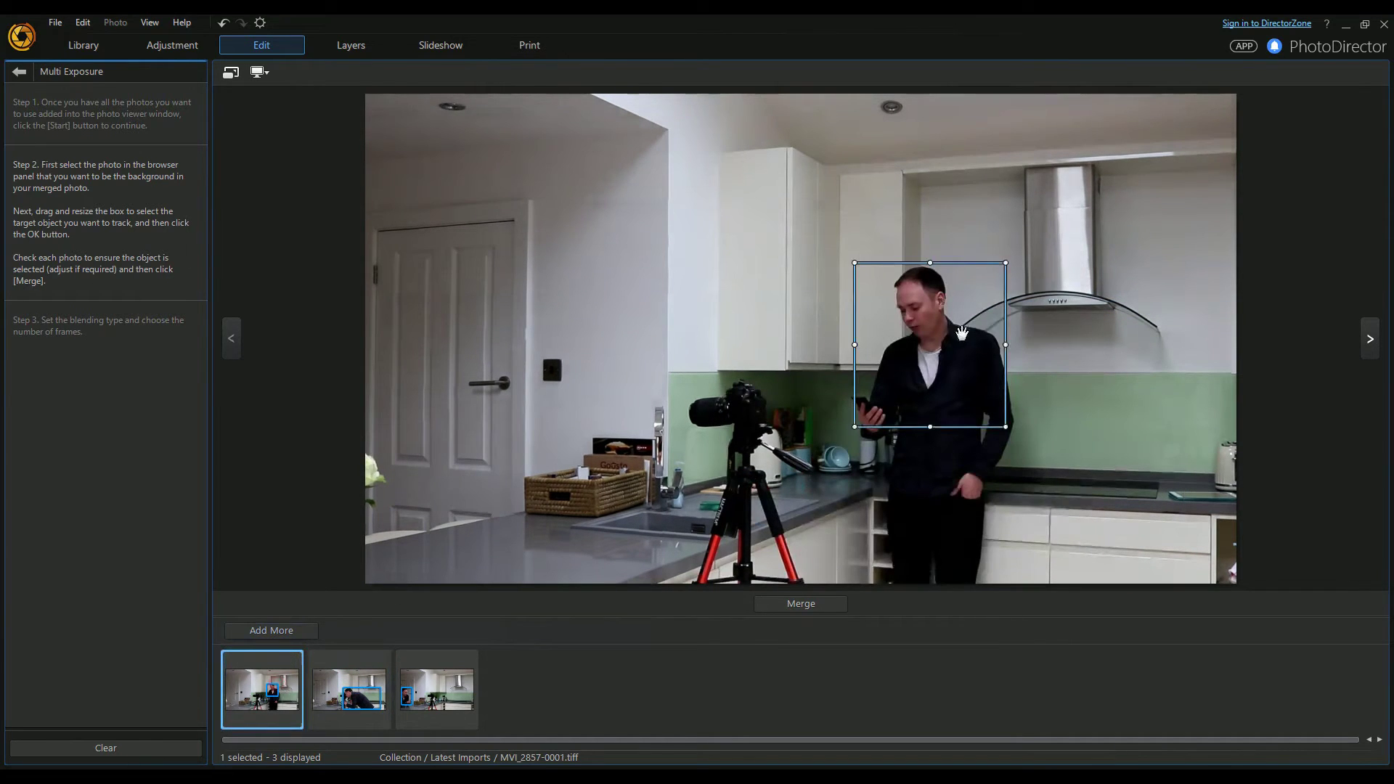
Merge the three tracked frames into a single kitchen photo
left_click(816, 606)
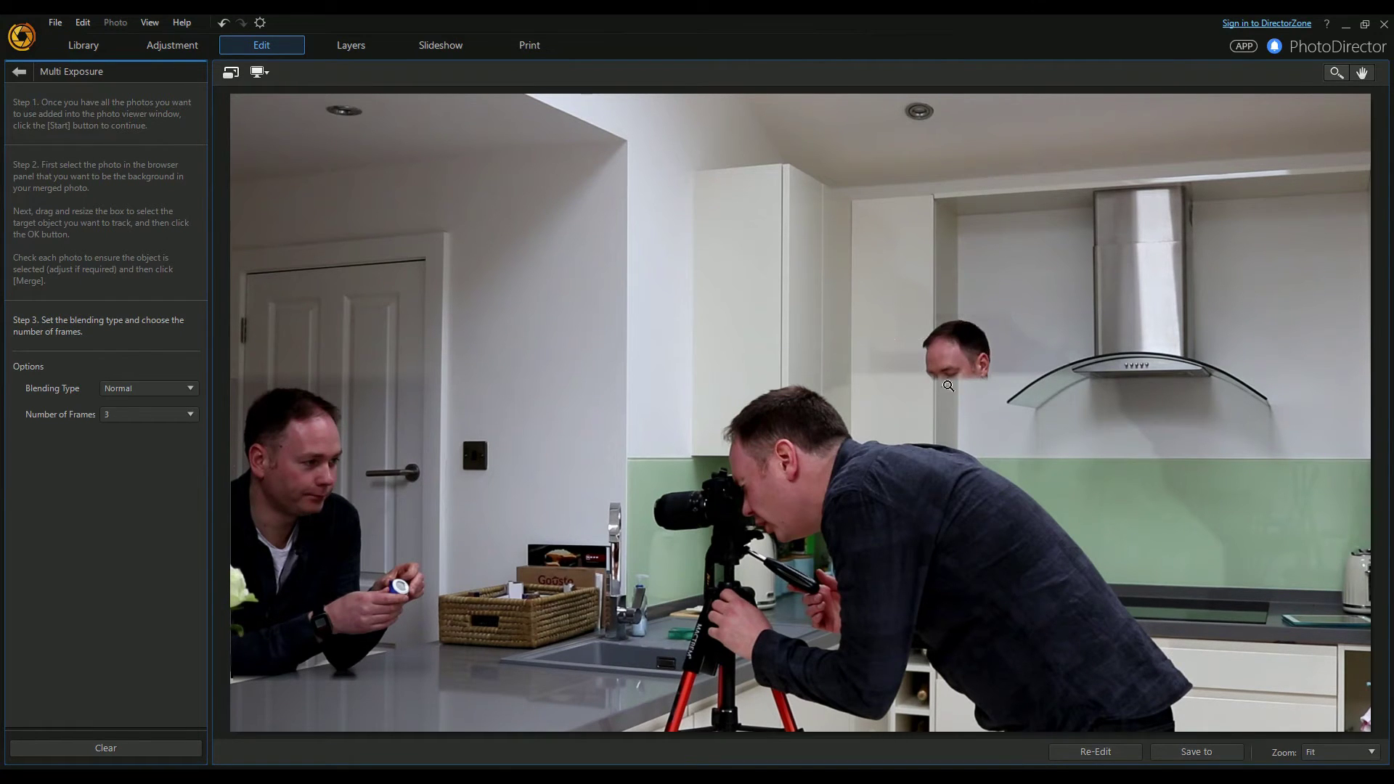
Try merging only two frames, then go back to all three frames
left_click(145, 415)
left_click(146, 434)
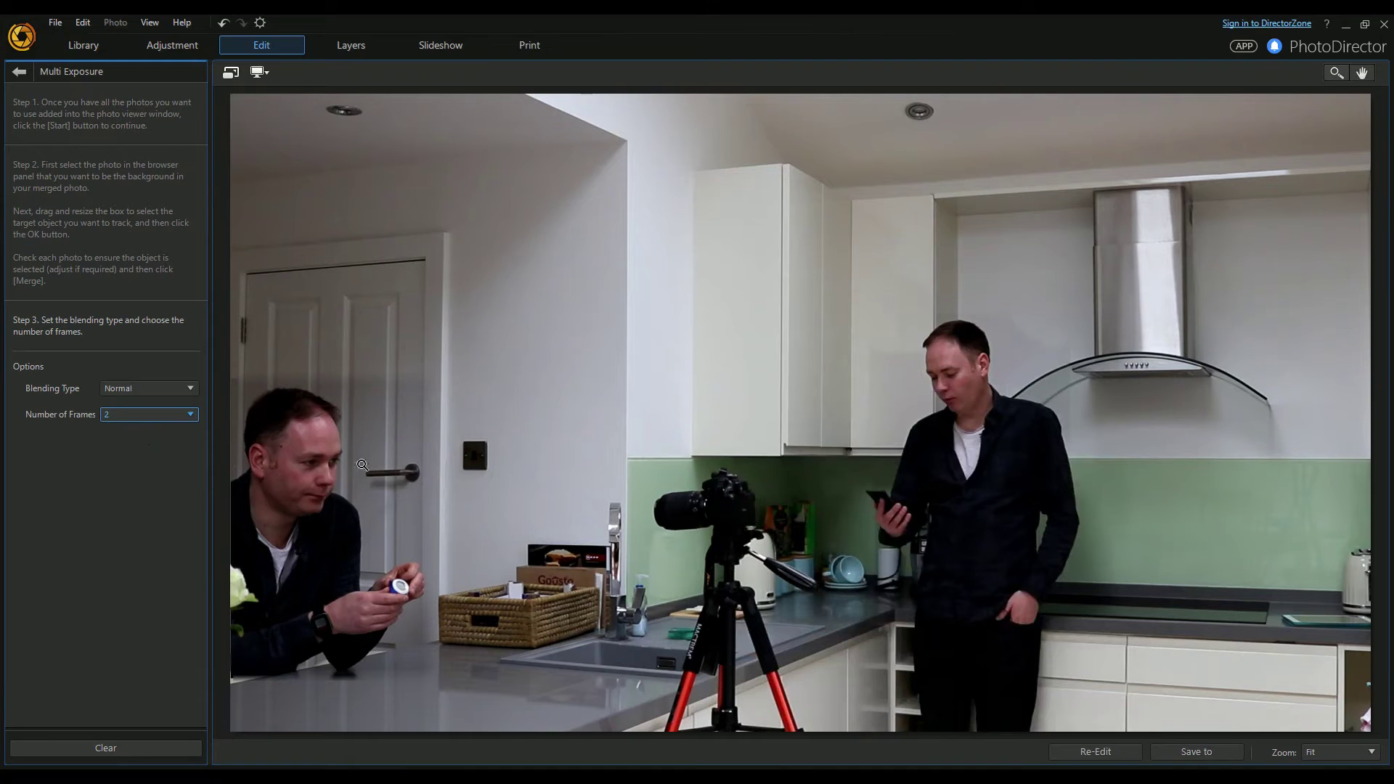
left_click(129, 416)
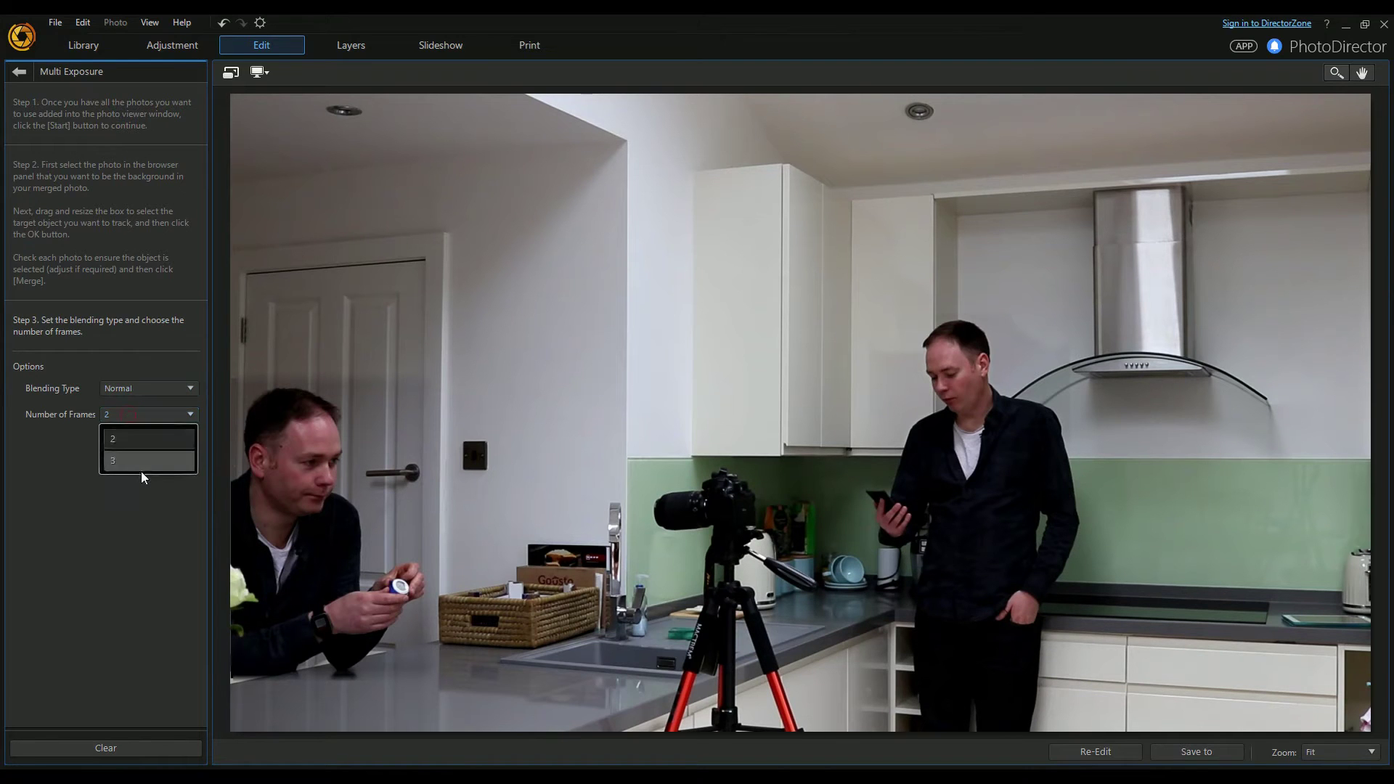
left_click(141, 468)
Compare Fade In and Fade Out blending, then settle on Normal blending
left_click(132, 390)
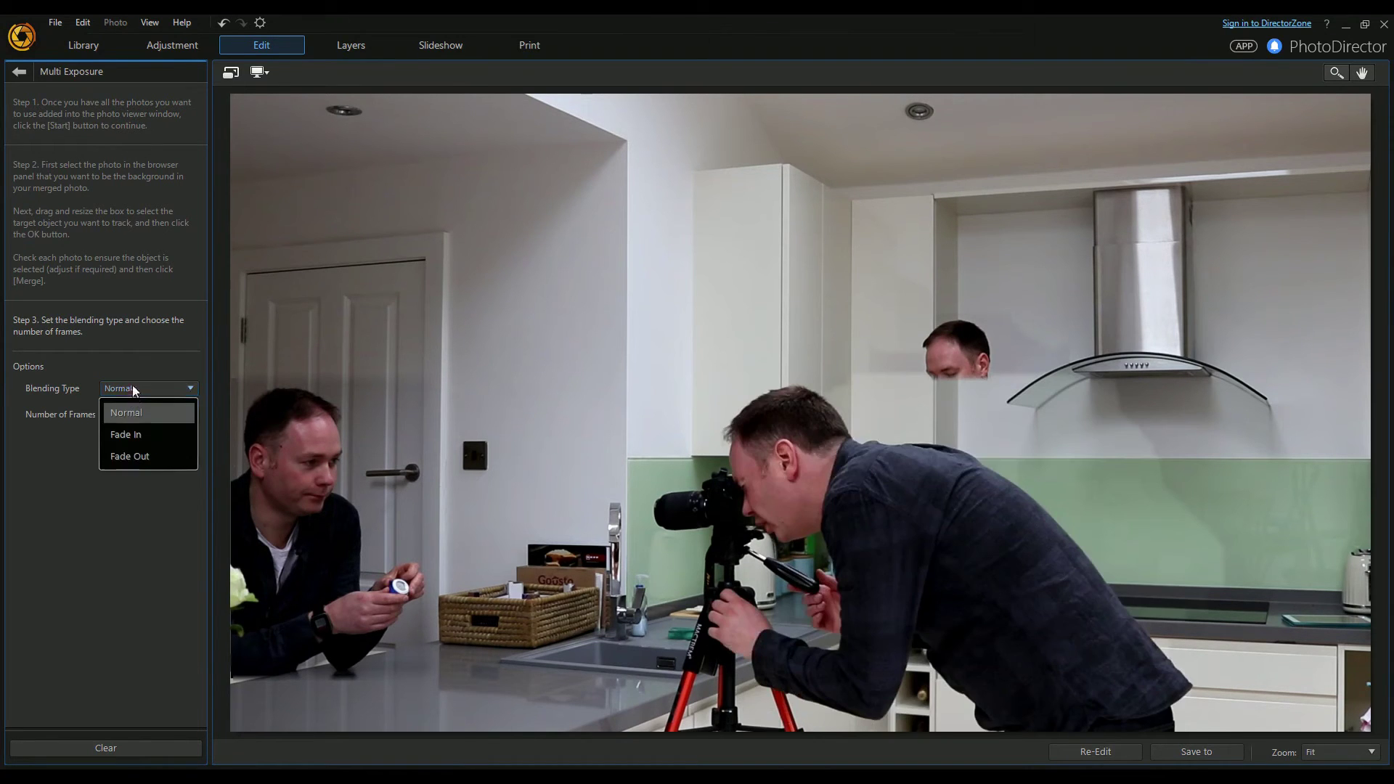
left_click(136, 434)
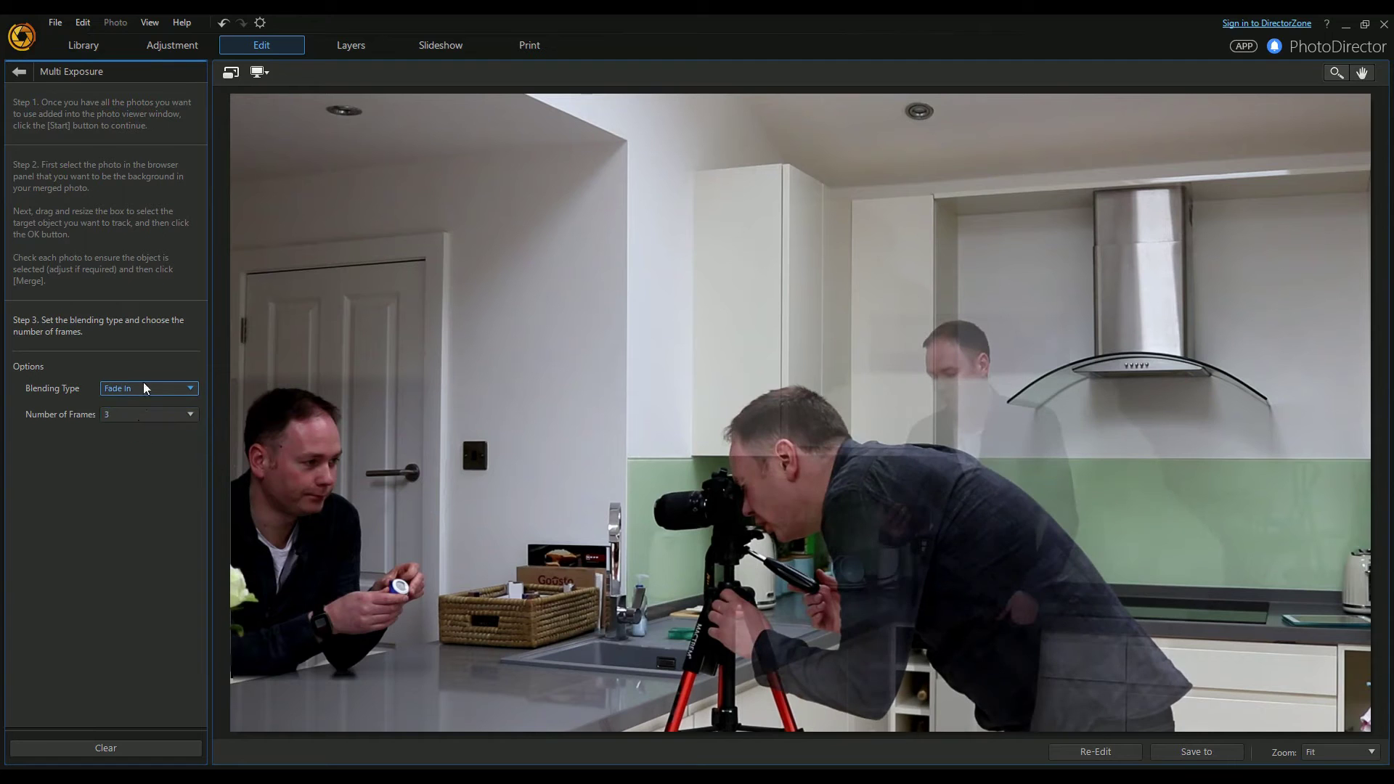
left_click(134, 387)
left_click(137, 456)
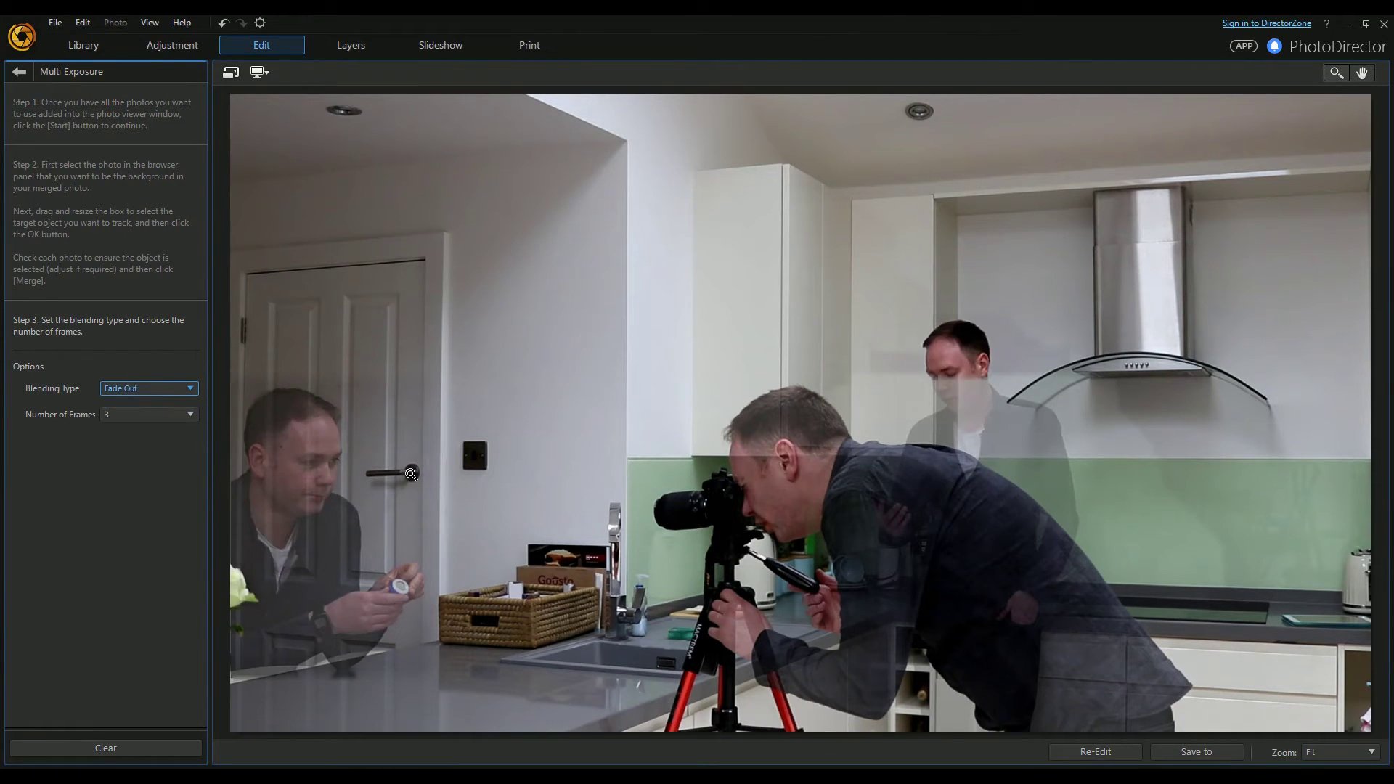
left_click(140, 389)
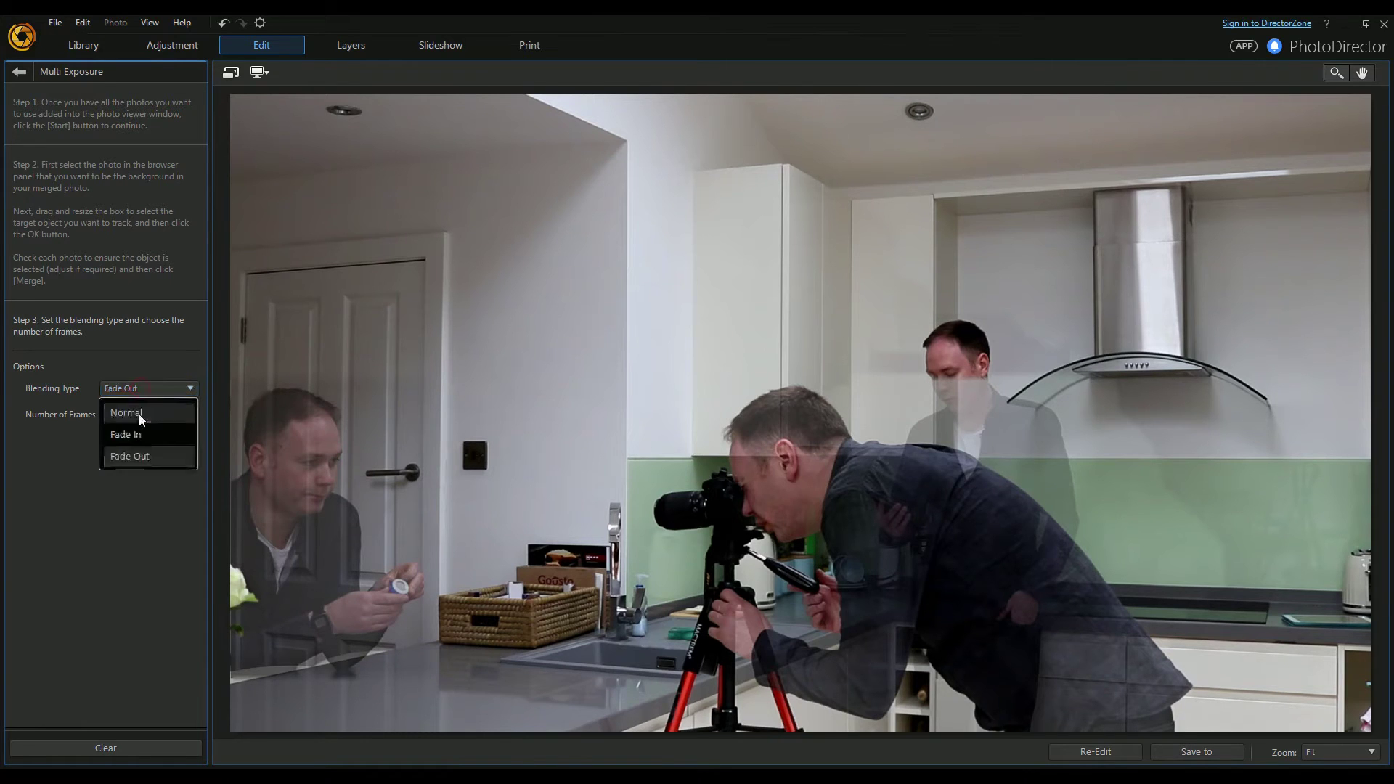
left_click(138, 414)
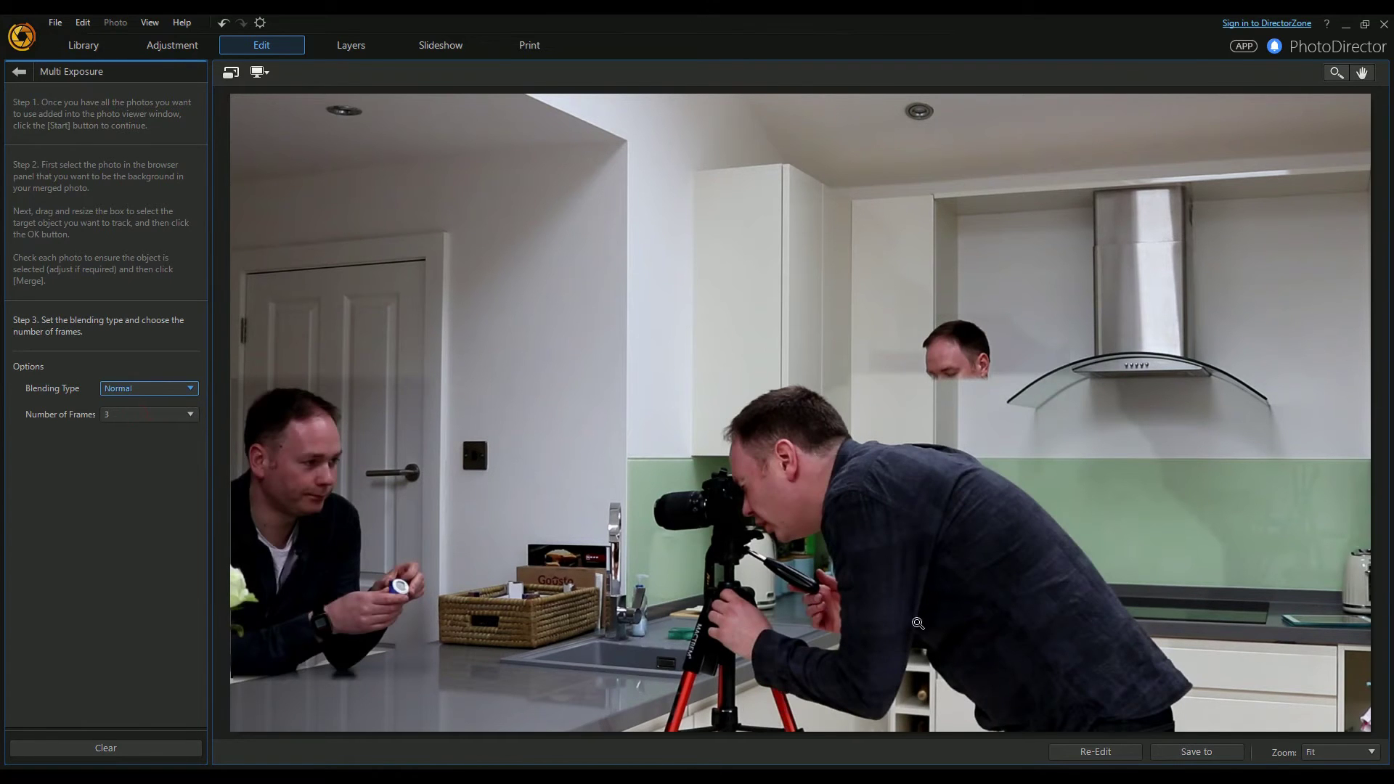
Re-edit the multi exposure and remove the first thumbnail's frame, leaving two photos
left_click(1082, 753)
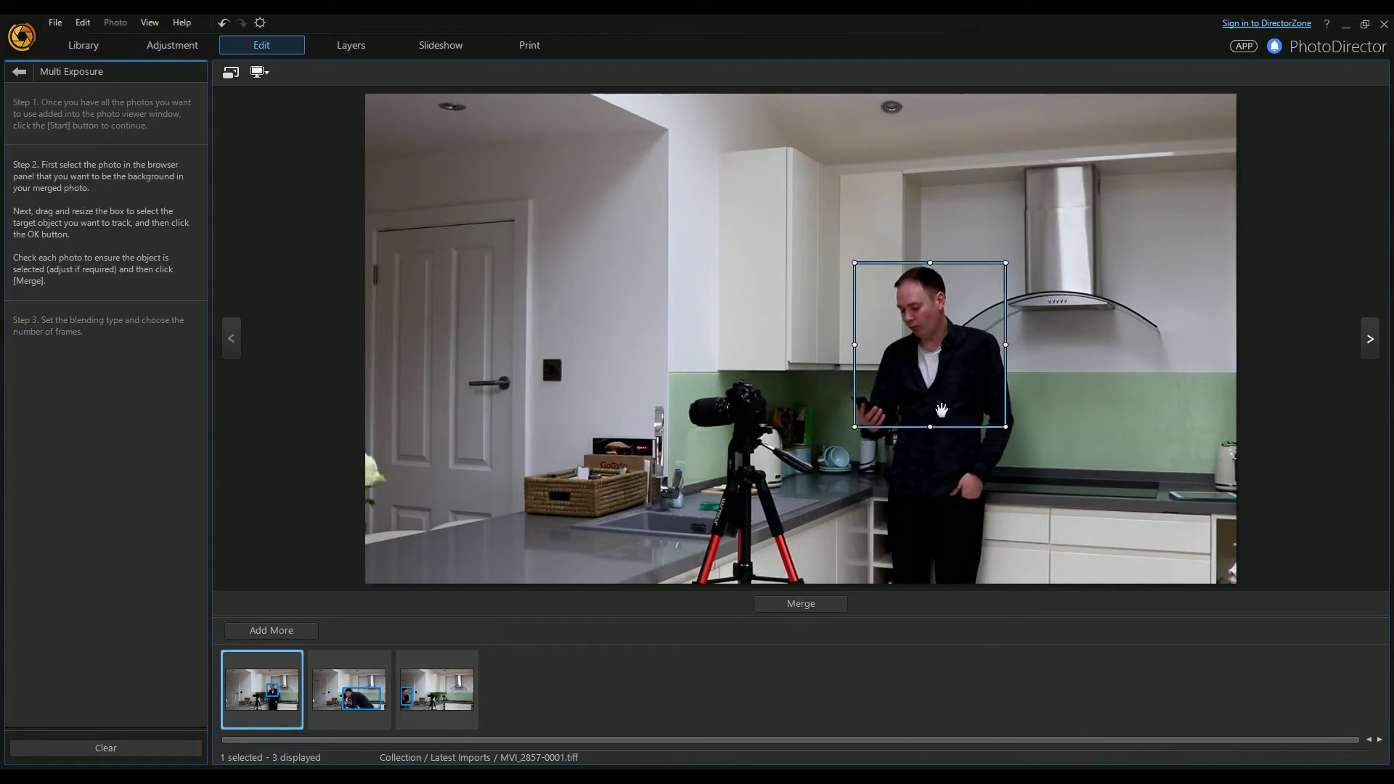
left_click(352, 693)
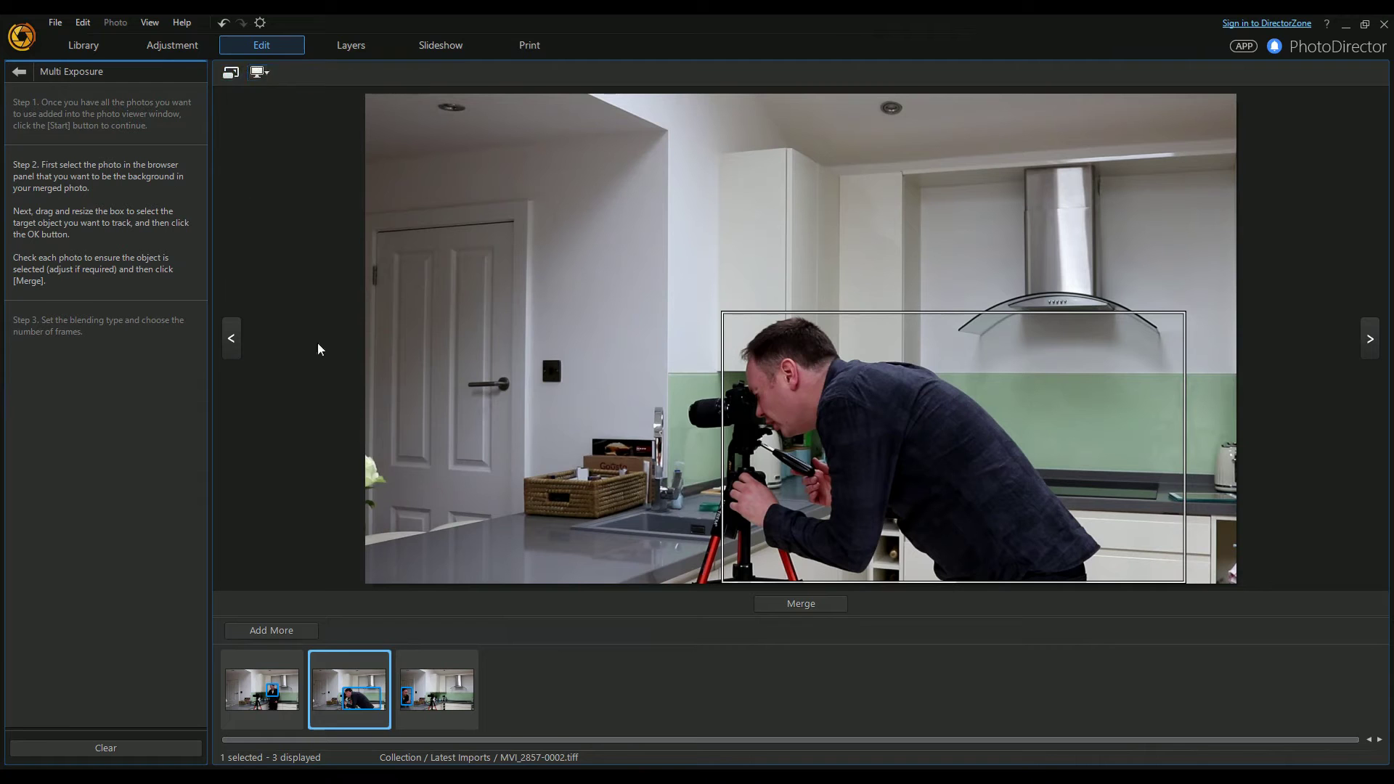
mouse_move(1185, 314)
left_click(290, 660)
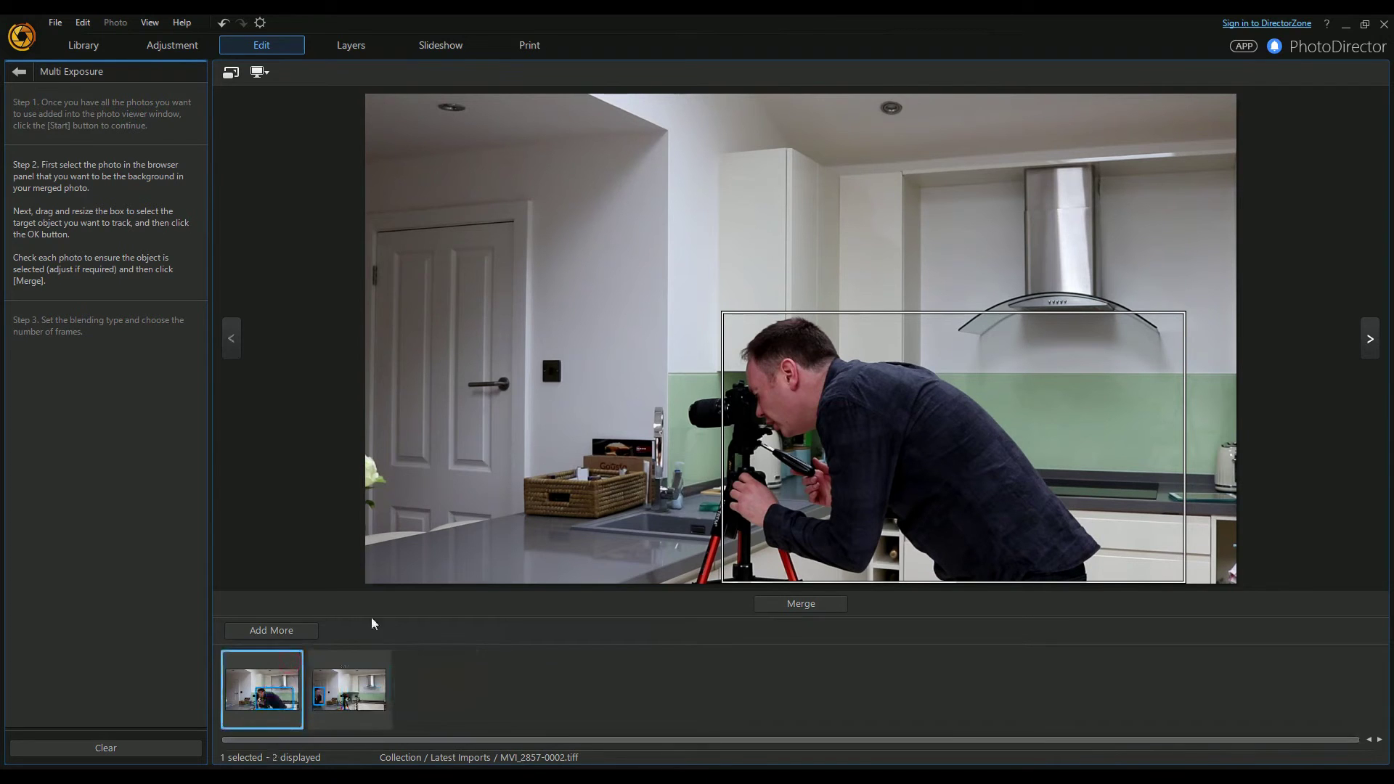
Merge the remaining two frames, saving MVI_2857-0002-1.png to the Library
left_click(808, 608)
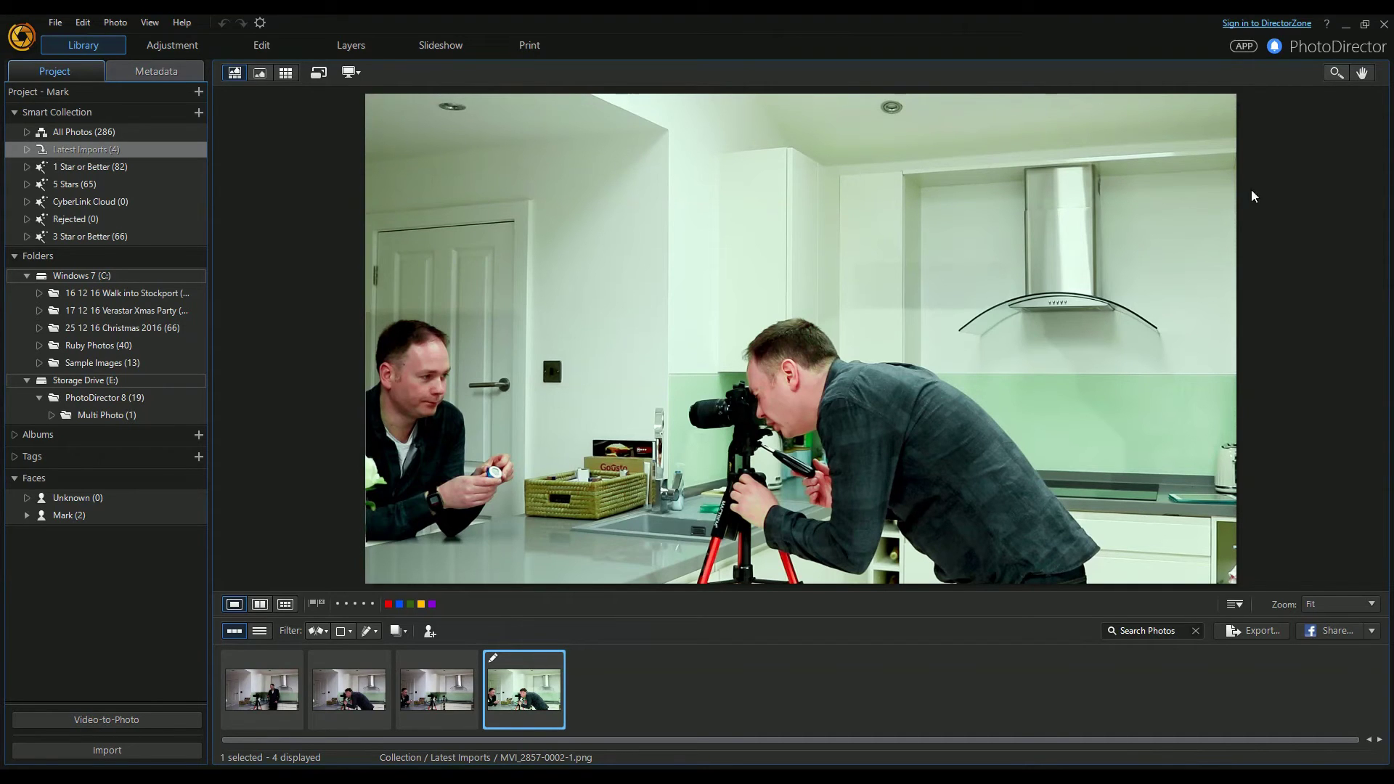
From clip MVI_2858, capture the man at the camera, at the counter and close-up, then import
left_click(120, 721)
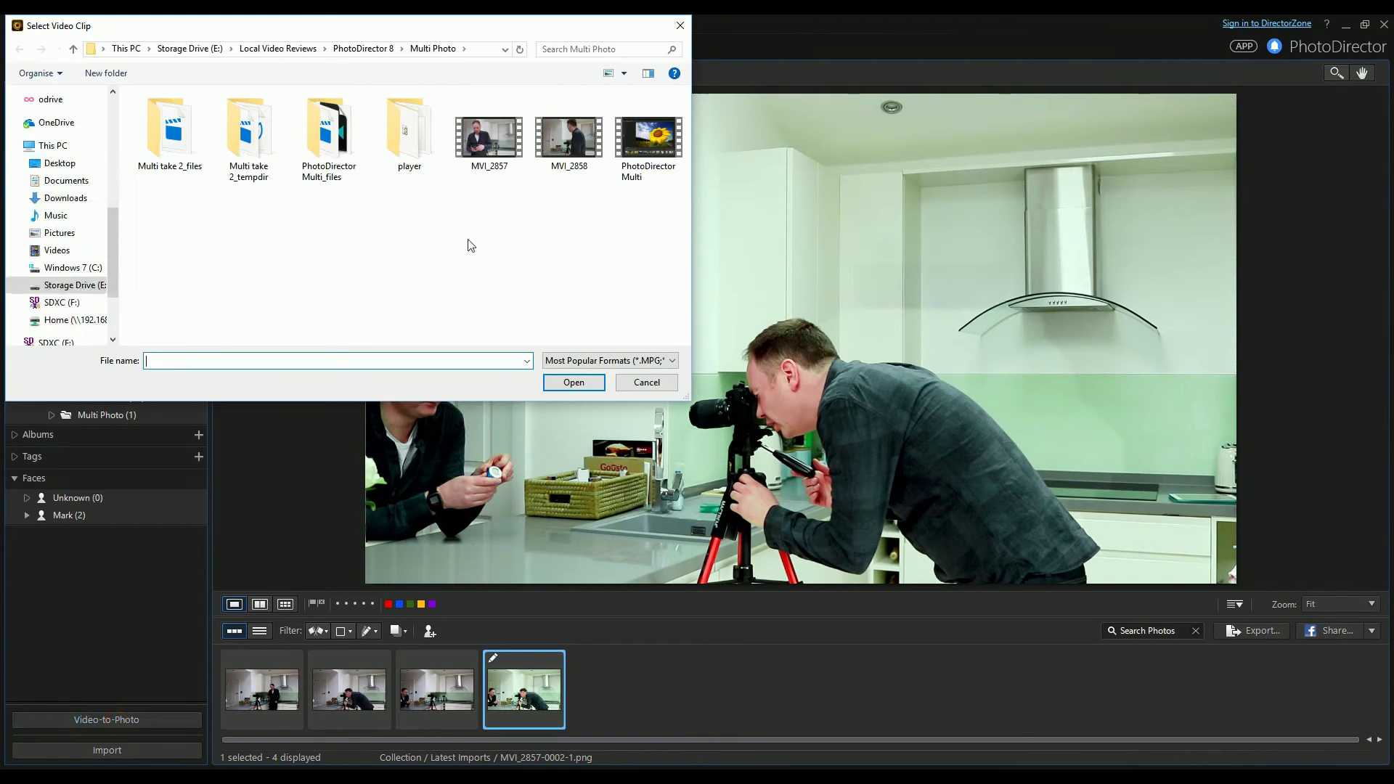
double_click(488, 138)
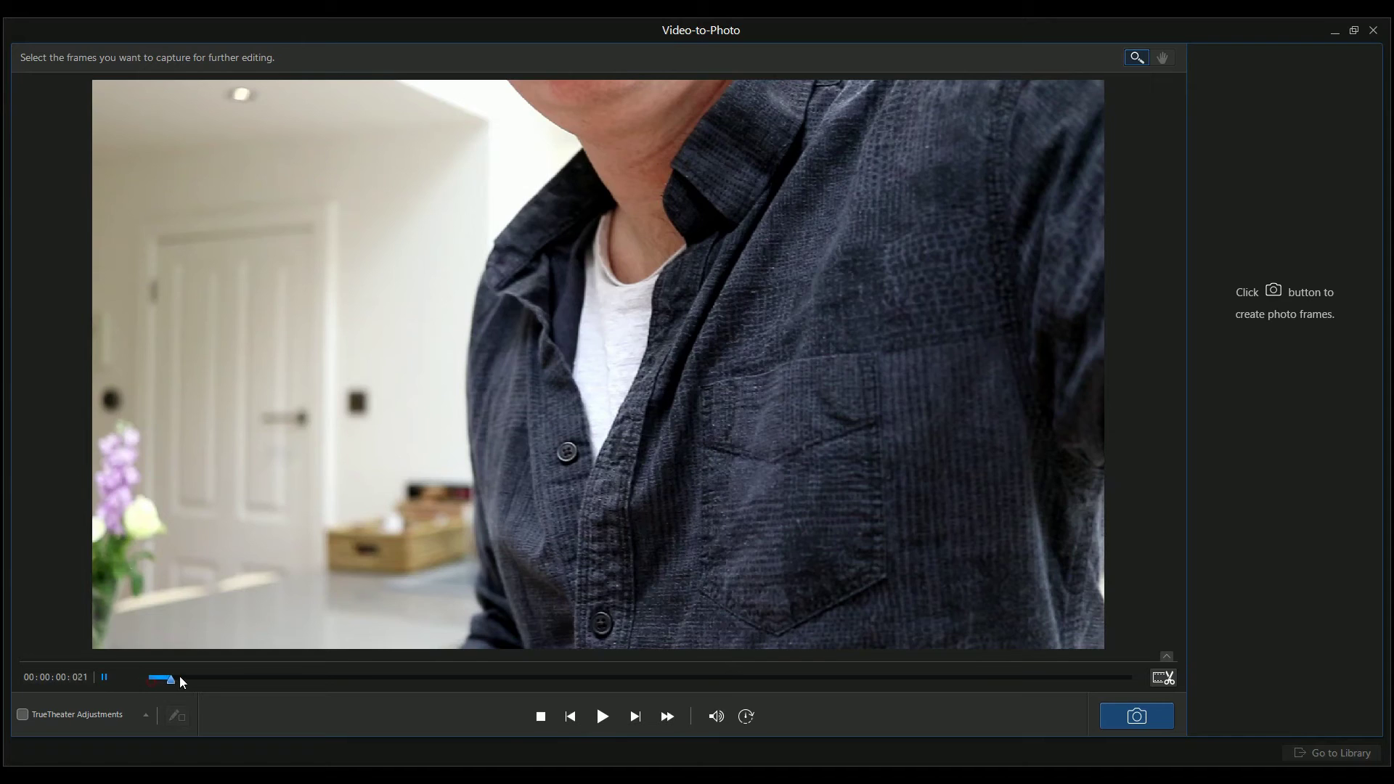
left_click_drag(180, 677, 391, 691)
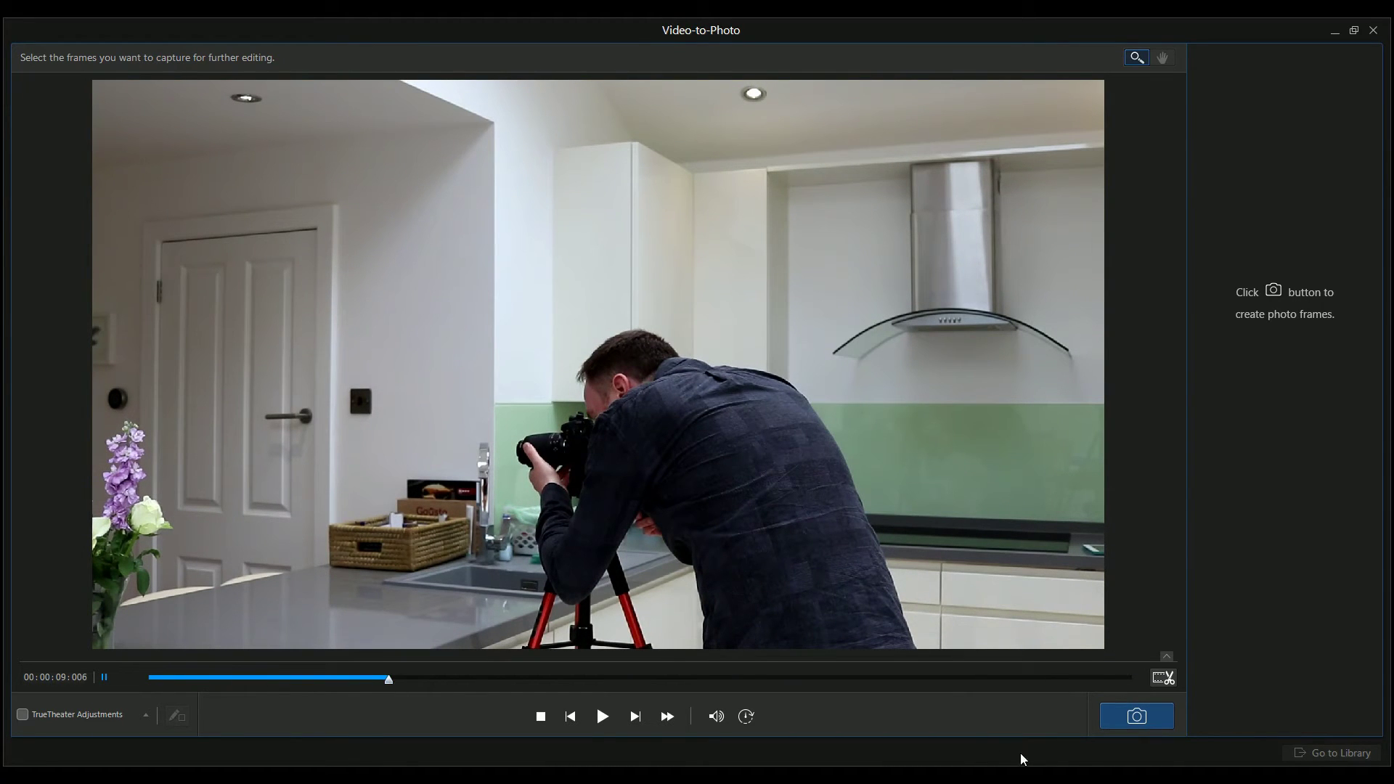
left_click(1136, 717)
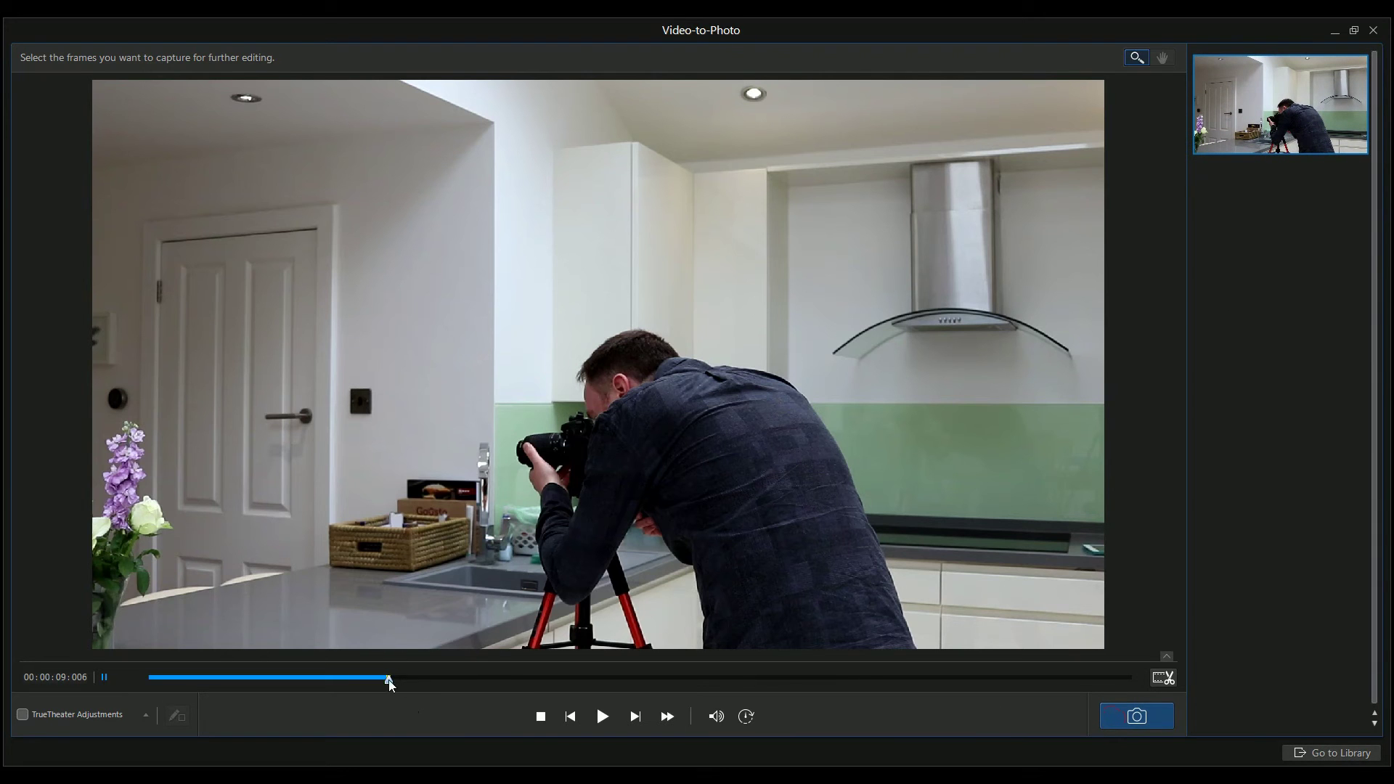
left_click_drag(390, 681, 646, 684)
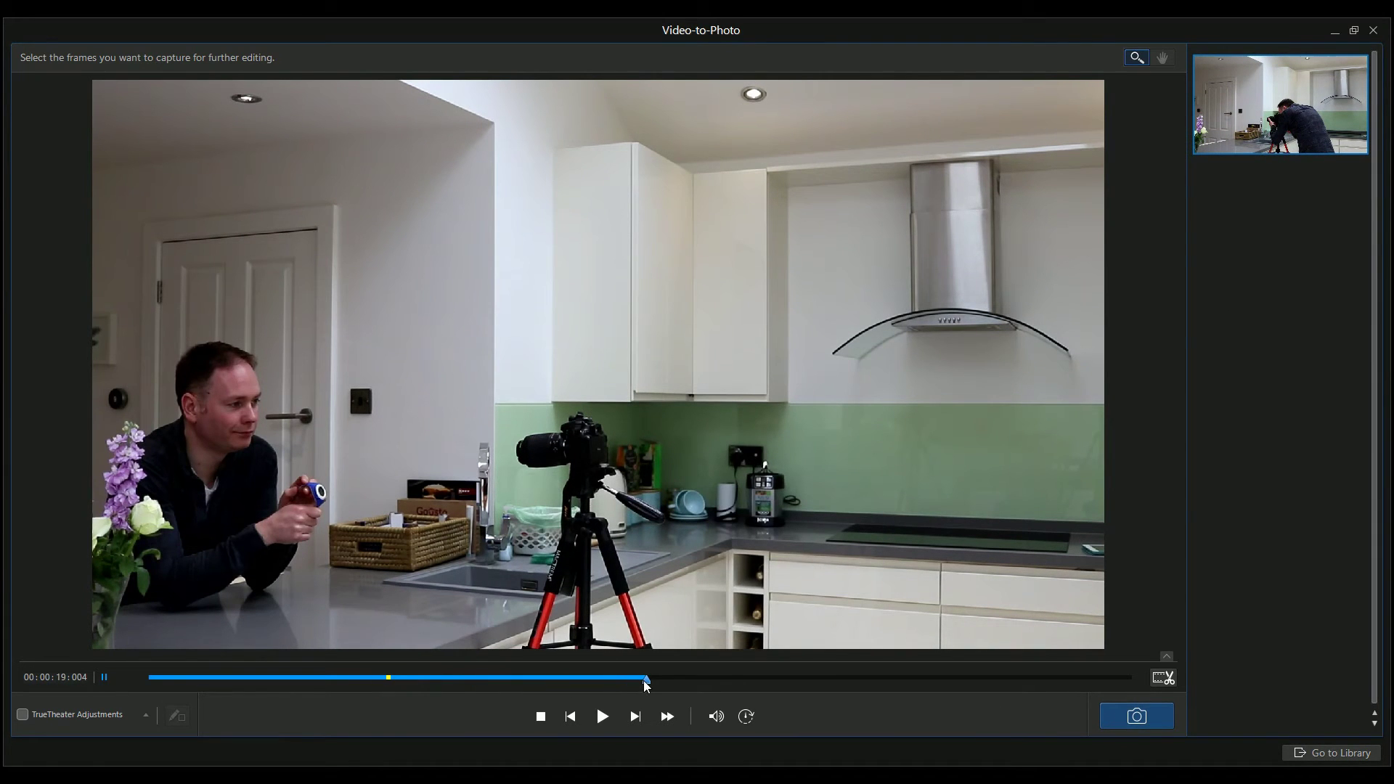
left_click(1128, 728)
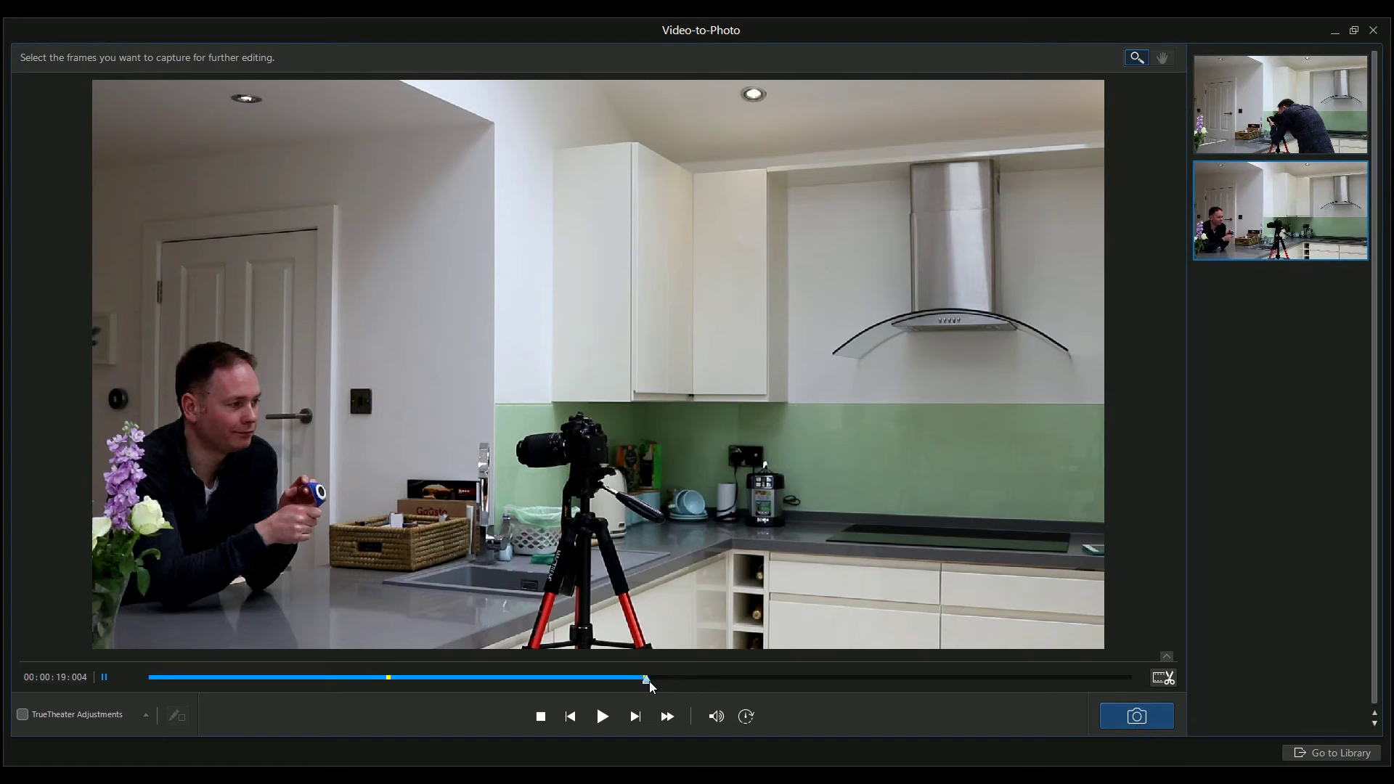
left_click_drag(650, 681, 957, 670)
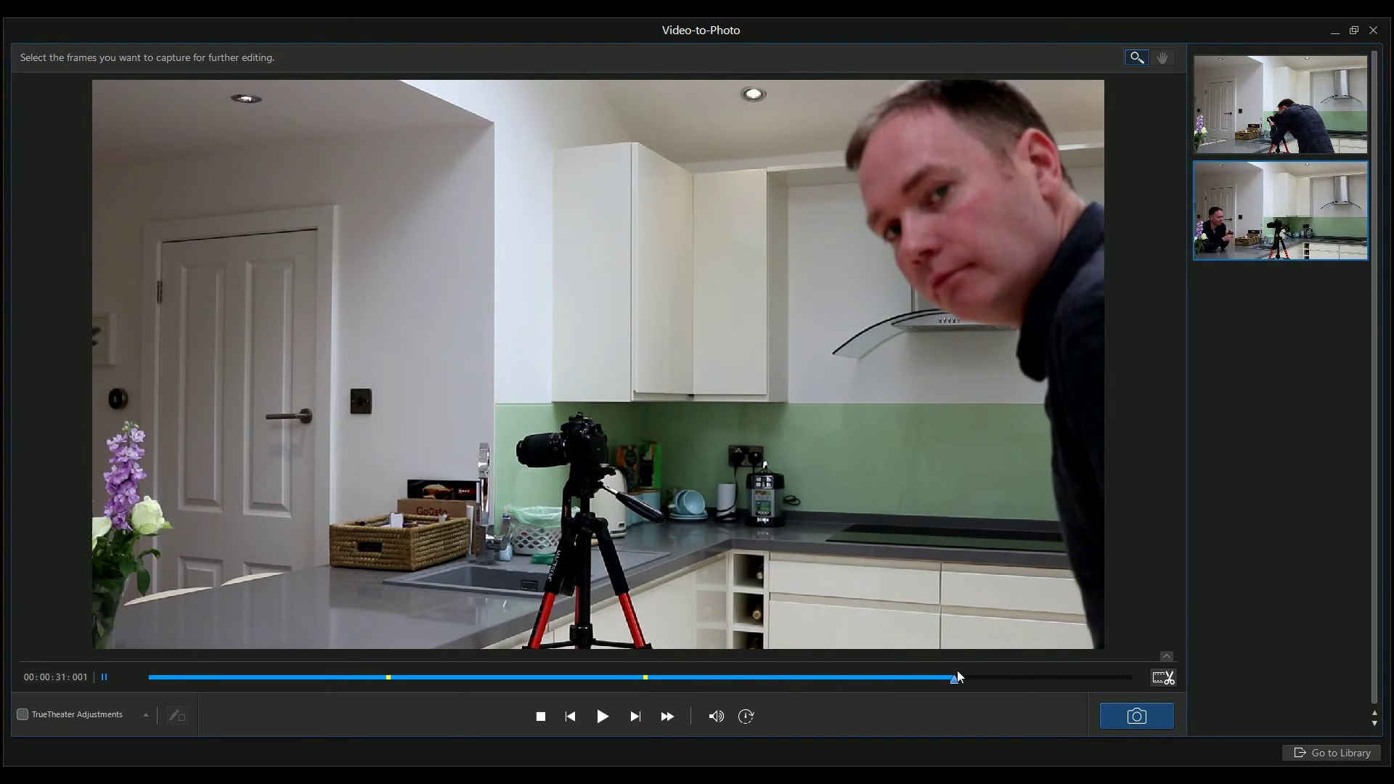
left_click(1137, 720)
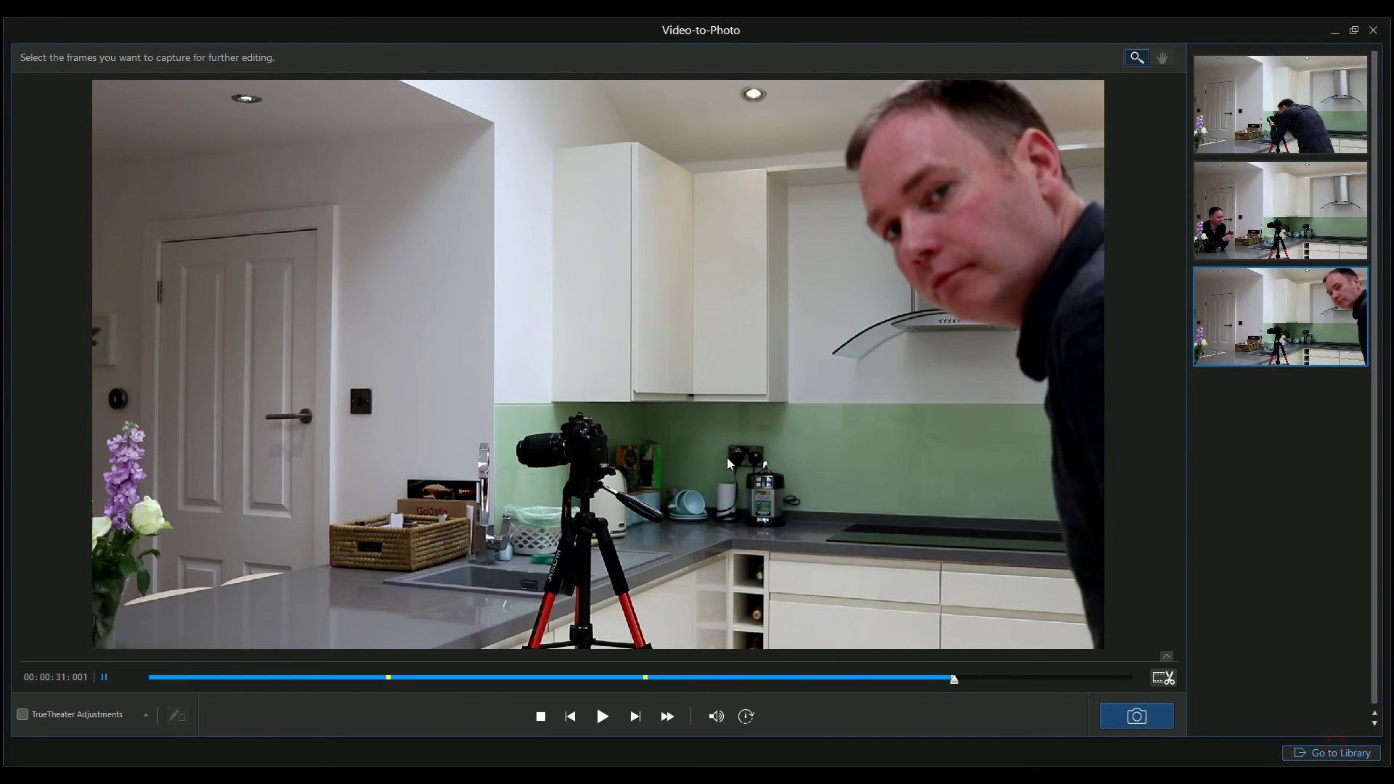
left_click(781, 466)
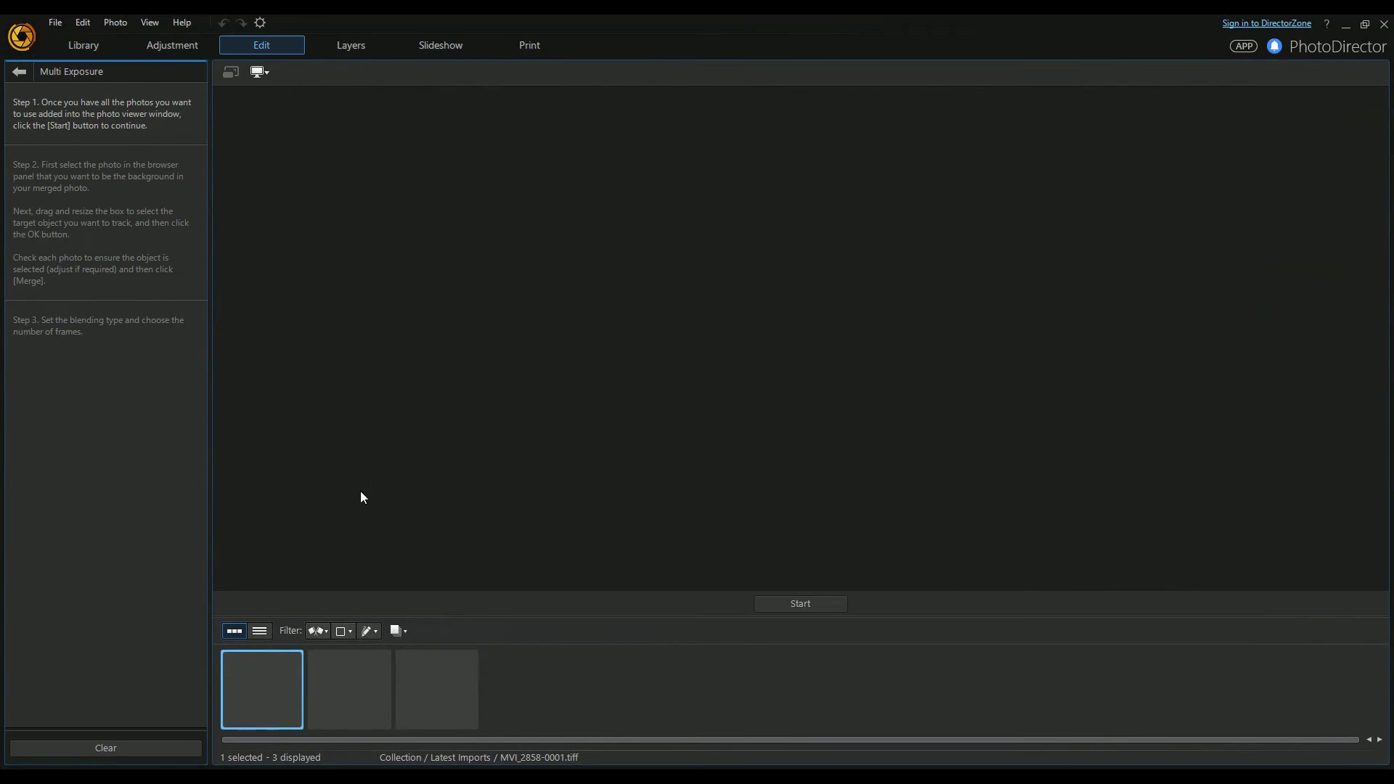
Box the man's head and shoulders as target, detect him in all three photos, and review each
left_click(799, 606)
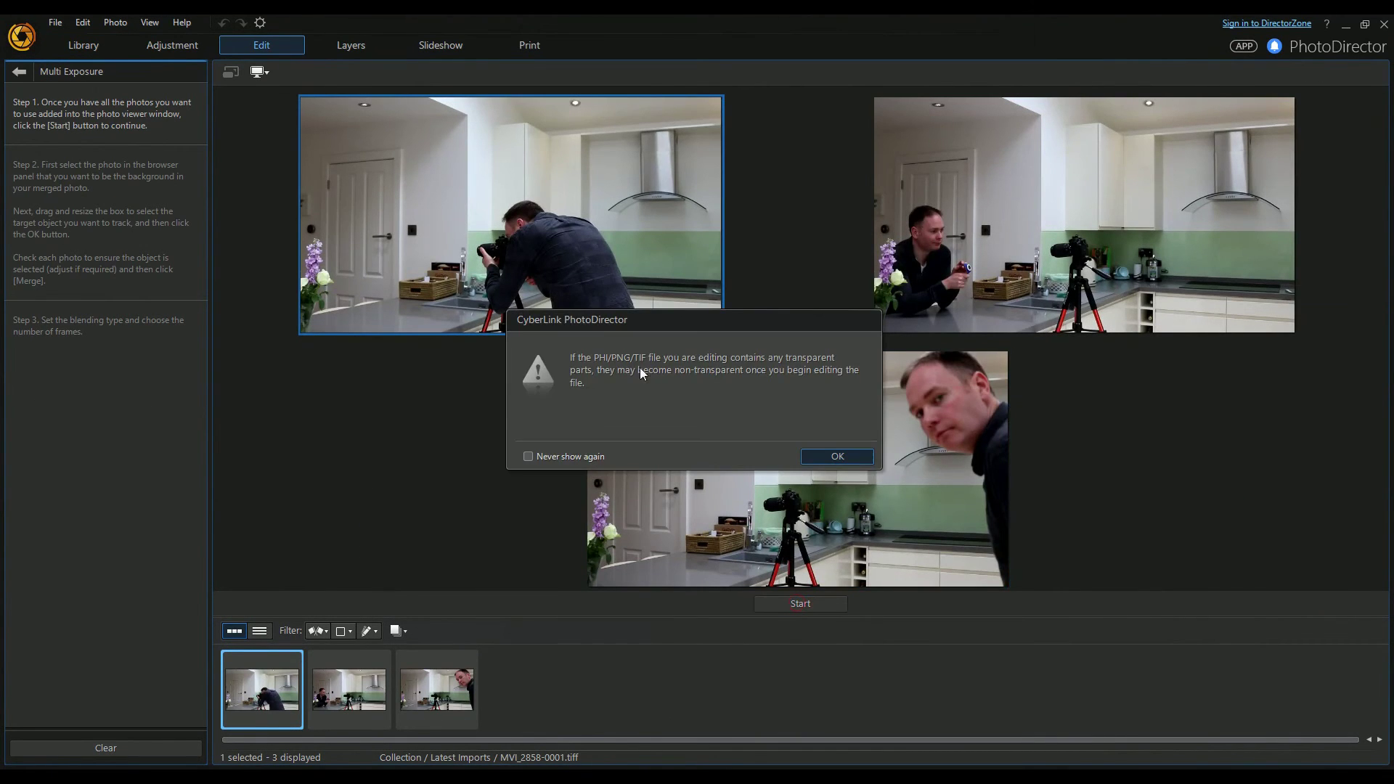
left_click(868, 456)
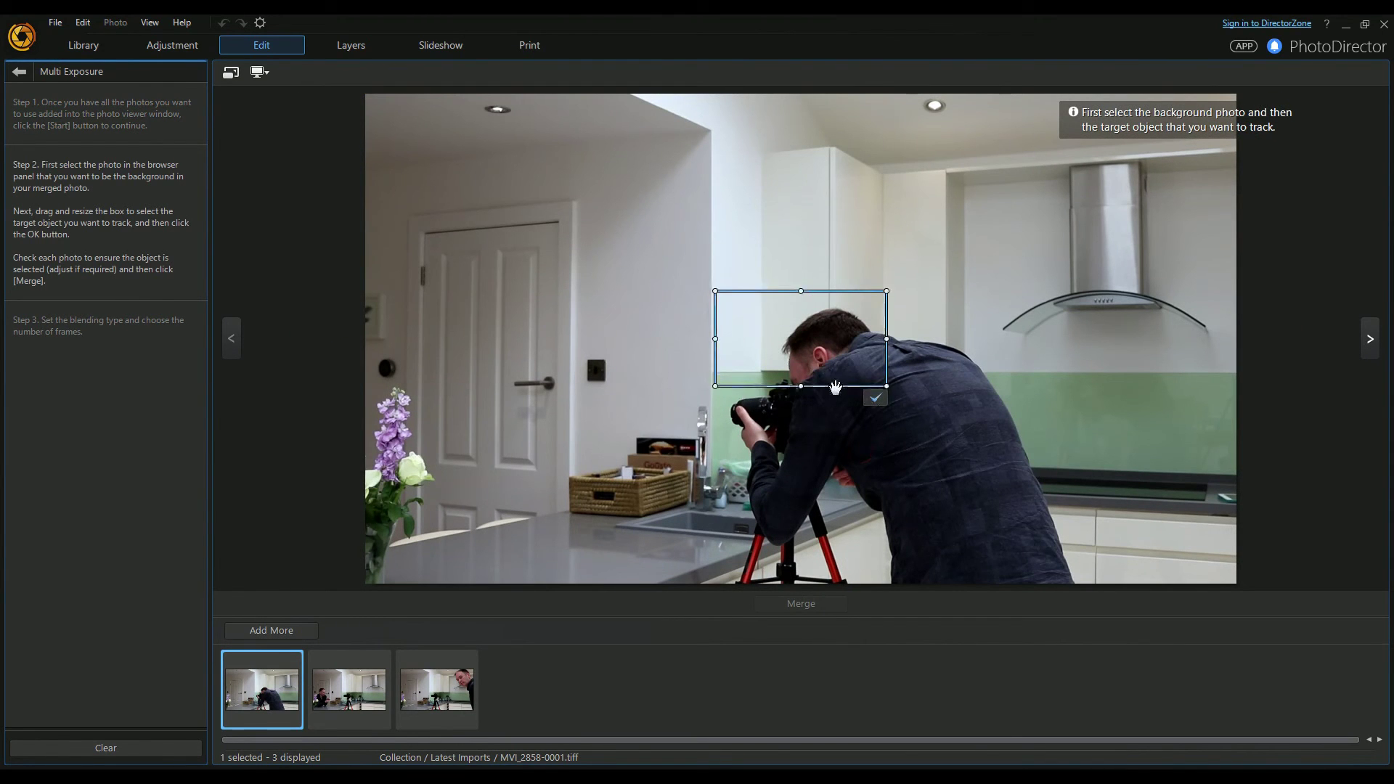
left_click_drag(825, 378, 990, 454)
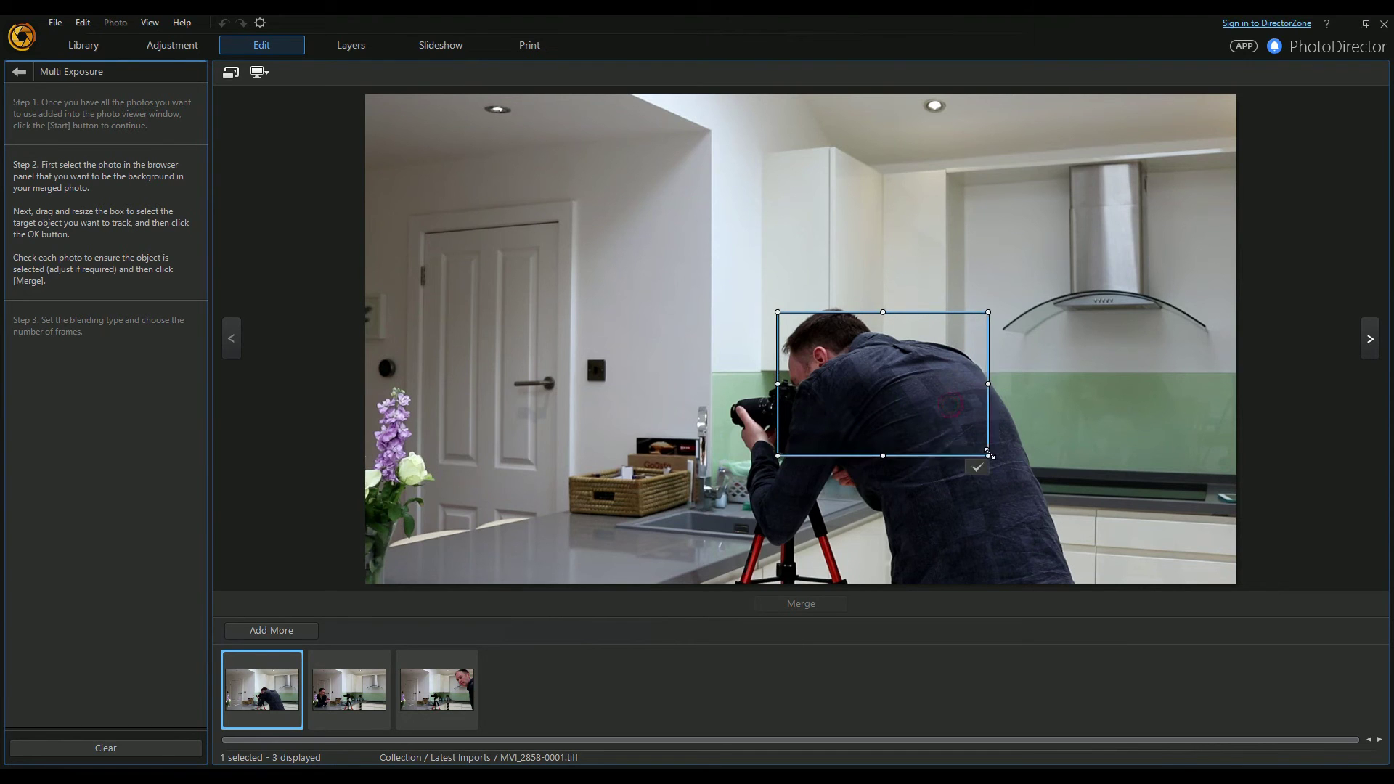
left_click(980, 469)
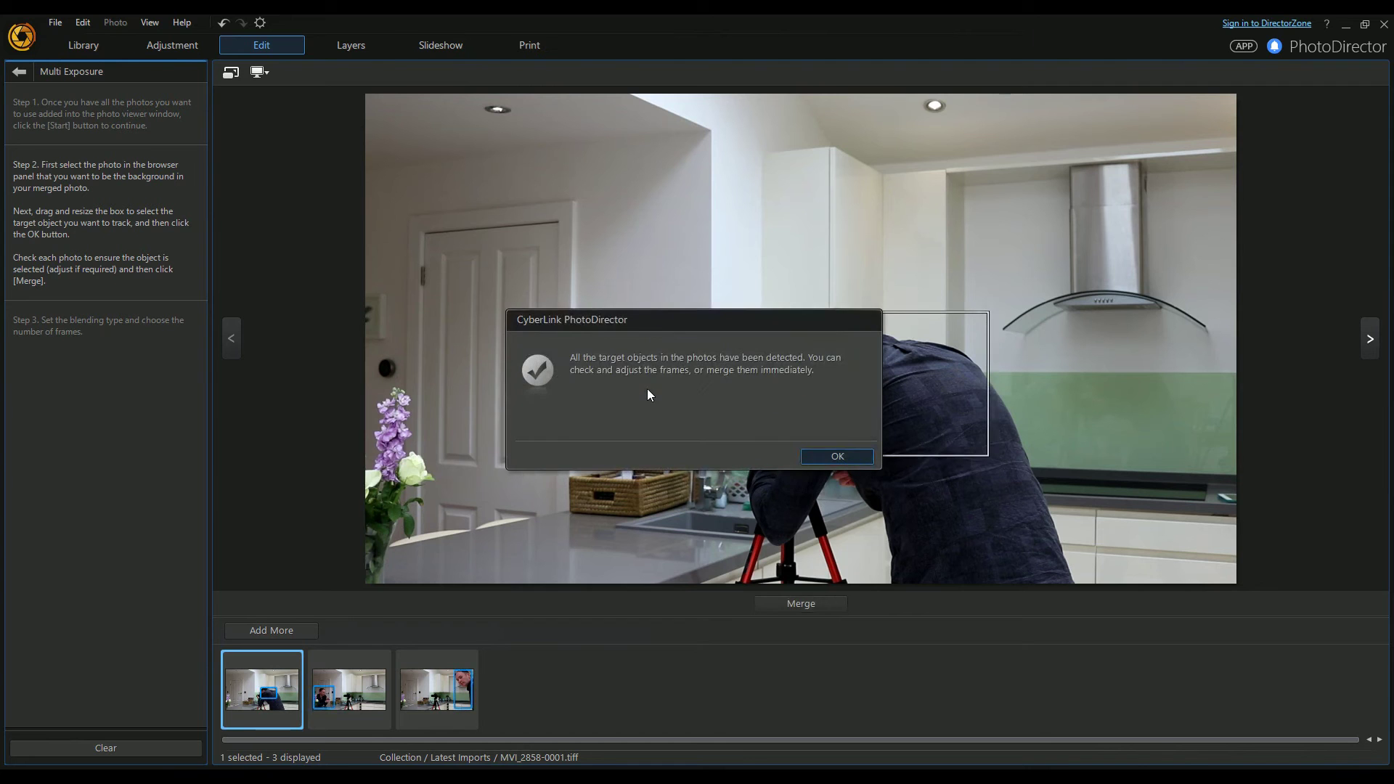
left_click(835, 456)
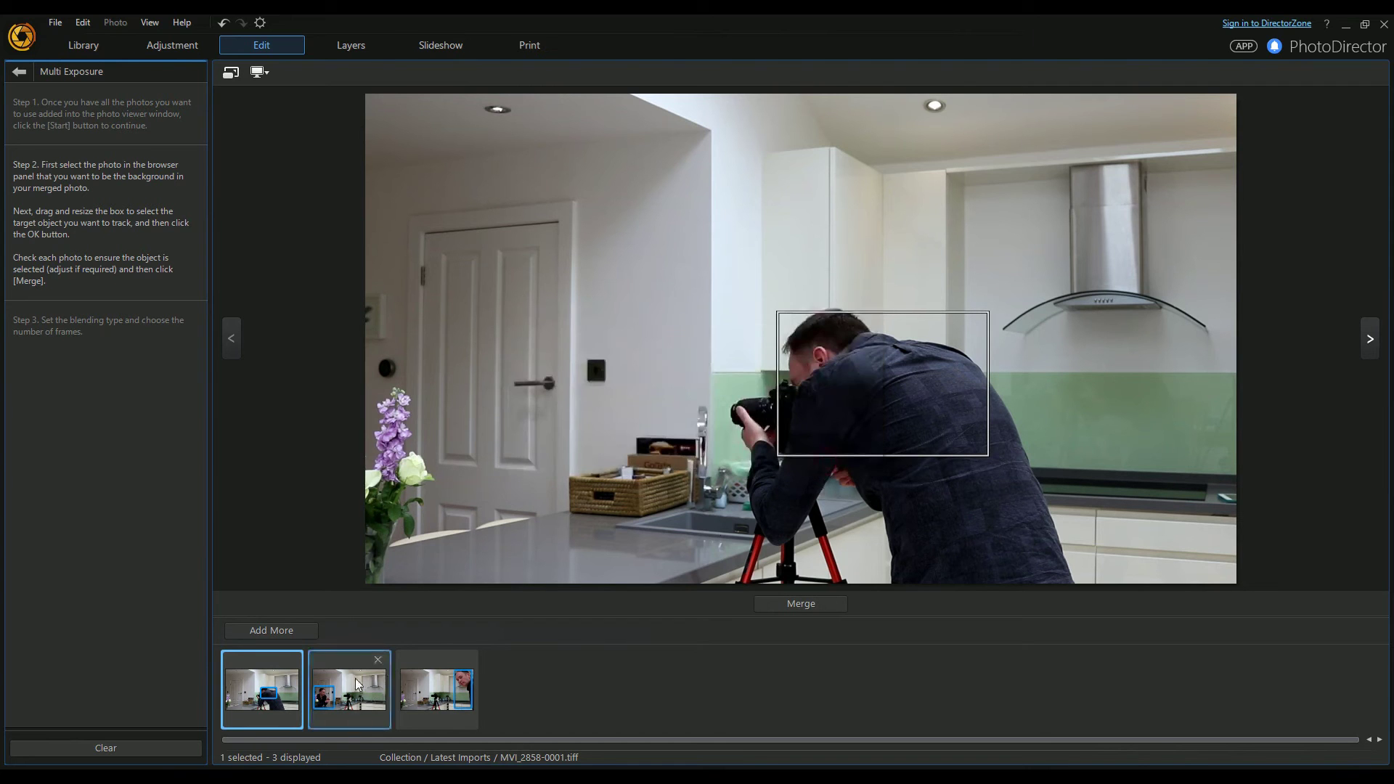
left_click(359, 686)
left_click(420, 694)
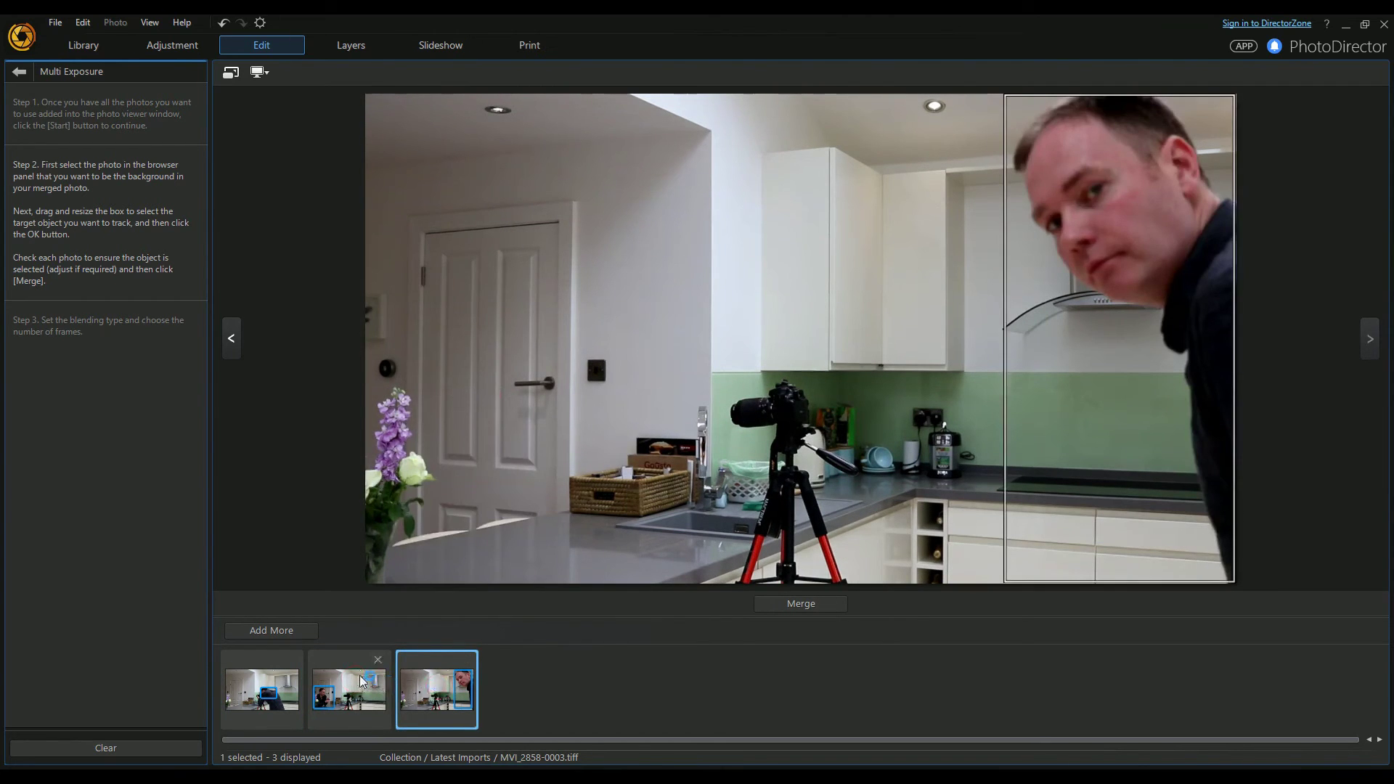
left_click(269, 698)
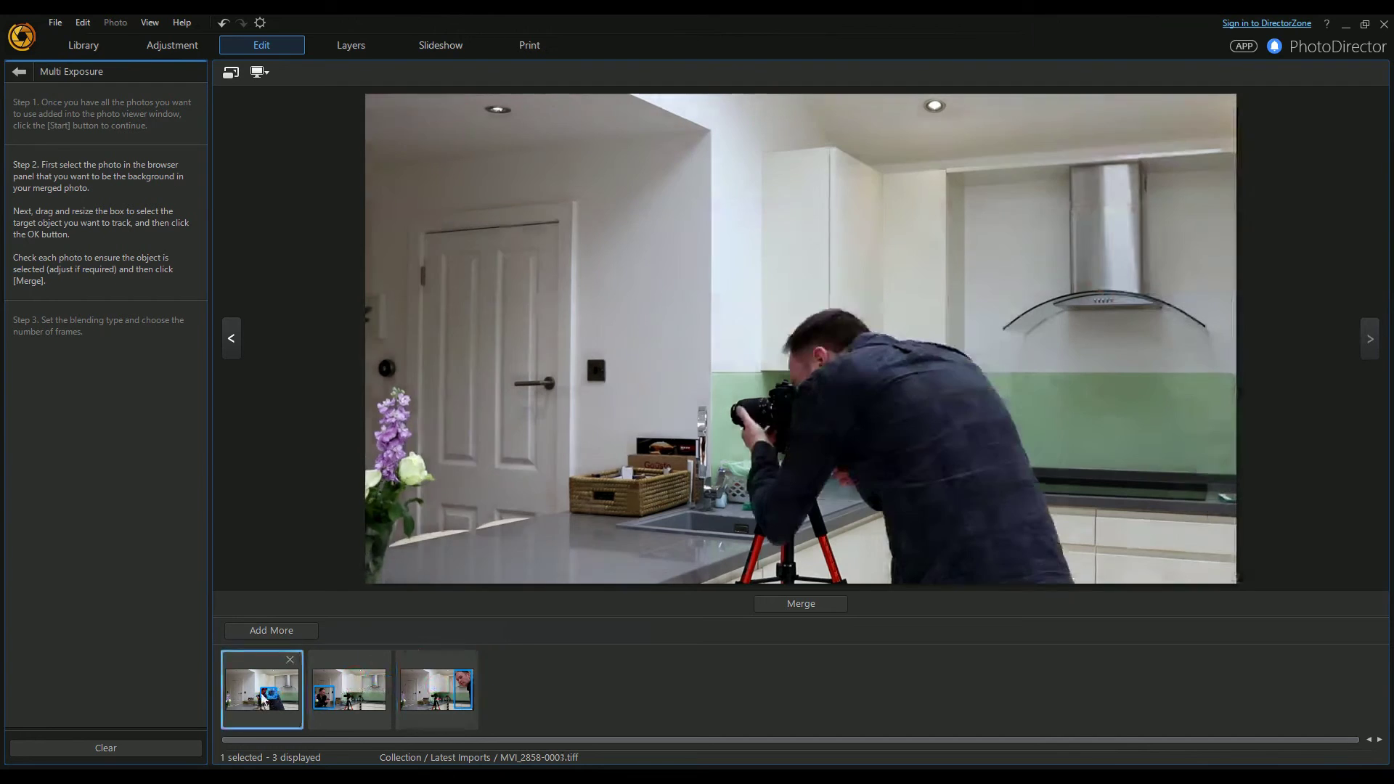
left_click(777, 608)
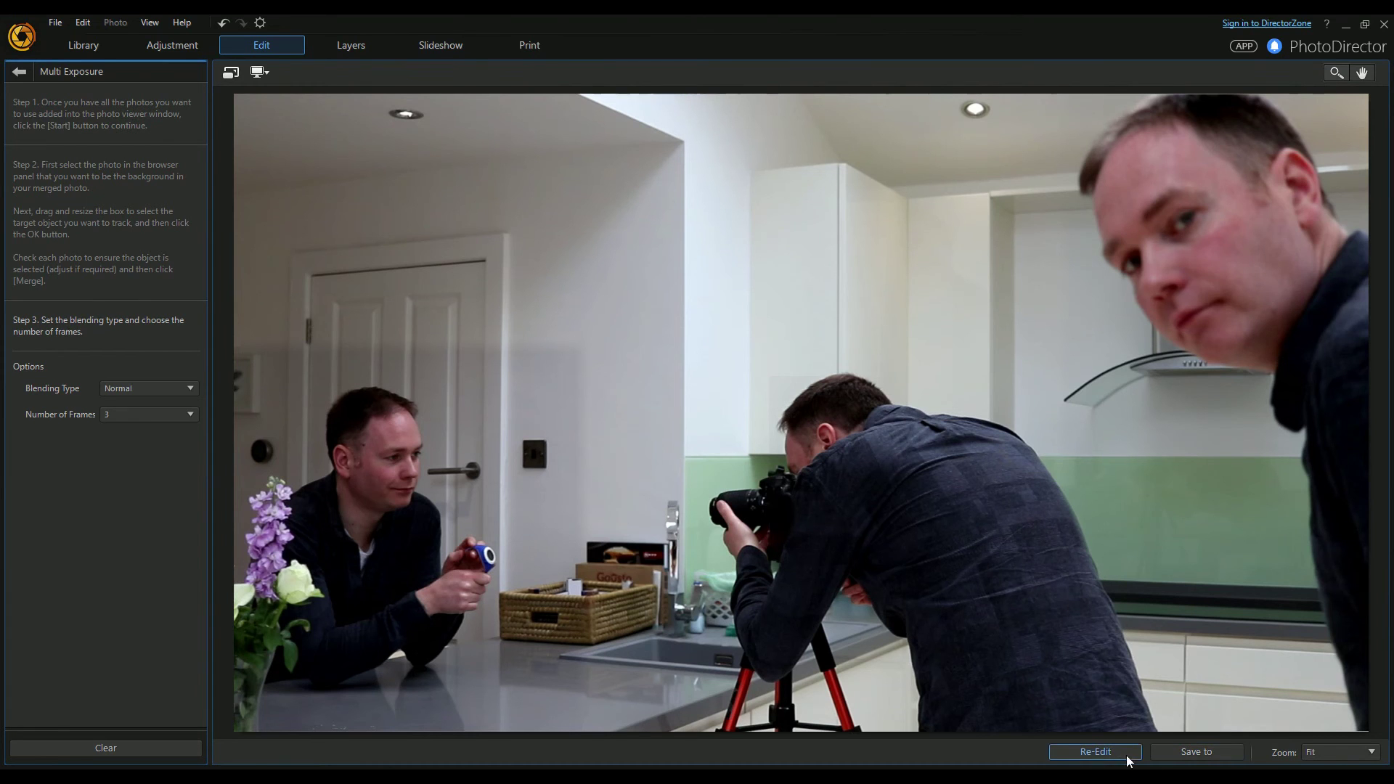
left_click(1095, 753)
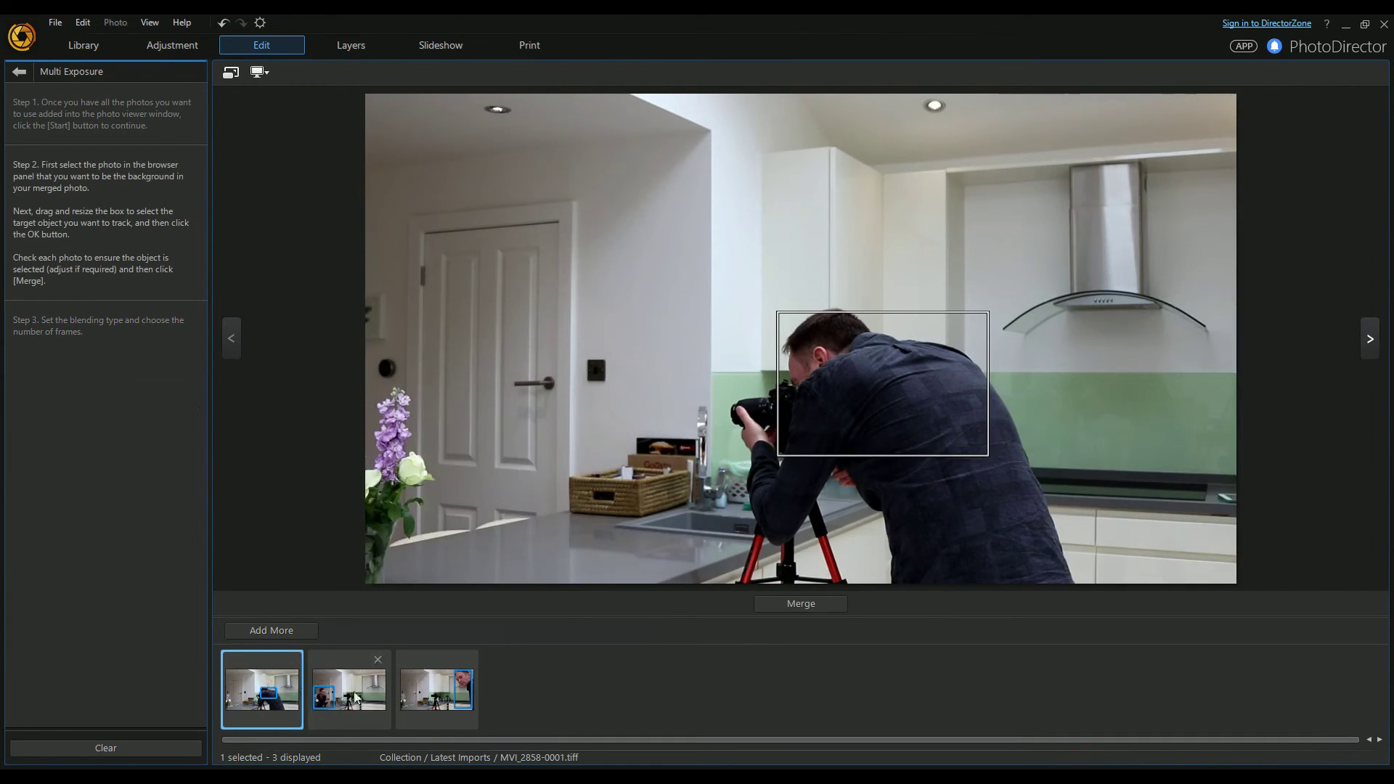
Shrink the seated man's tracking box in the second photo from the right and top, then re-merge
left_click(356, 697)
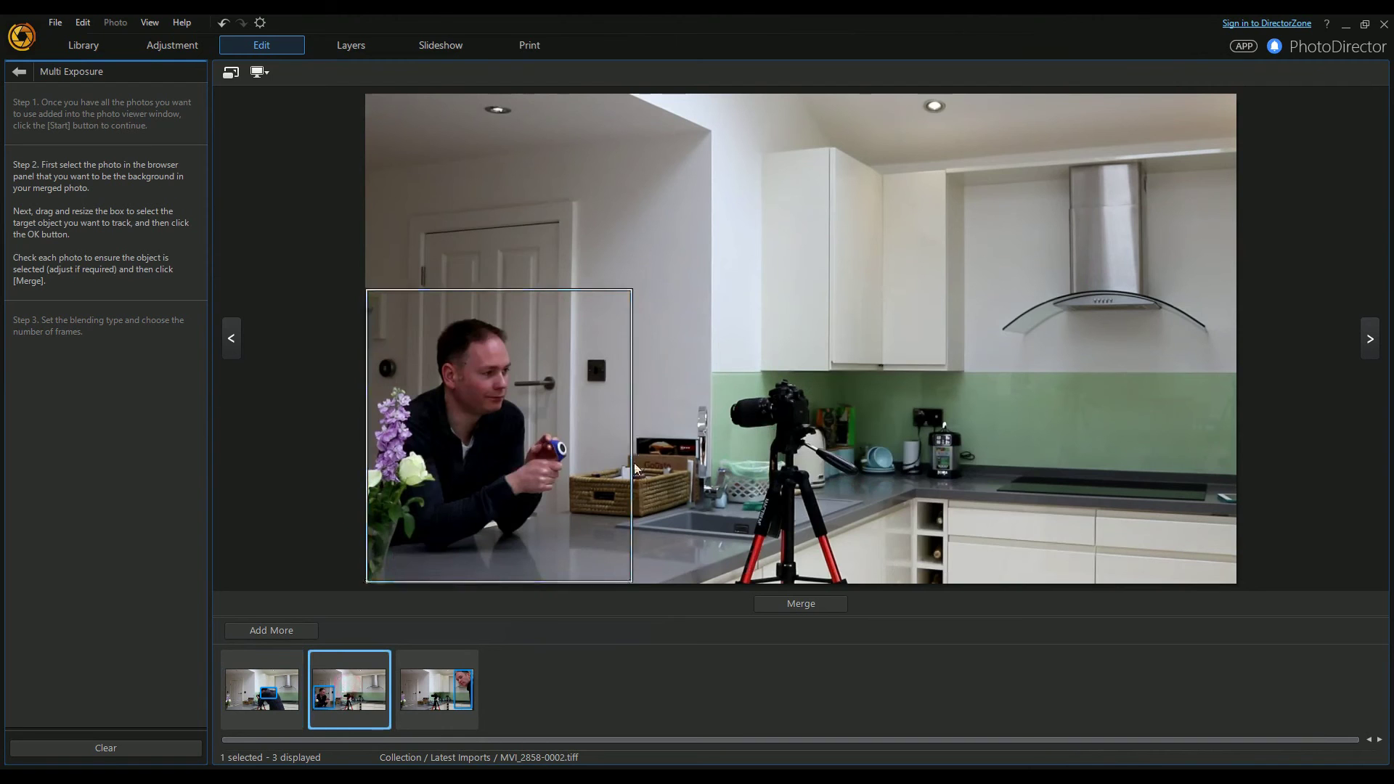
left_click_drag(632, 436, 568, 436)
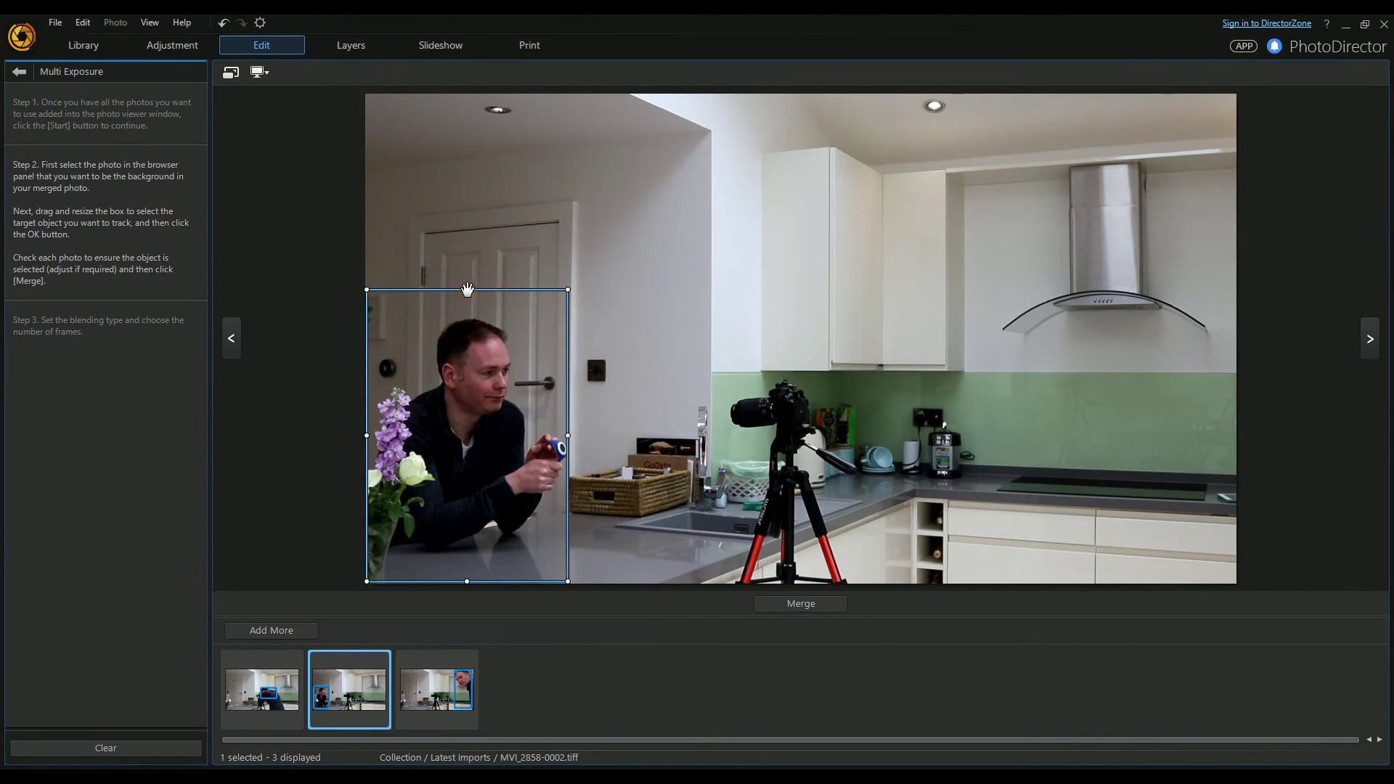
left_click_drag(467, 290, 500, 317)
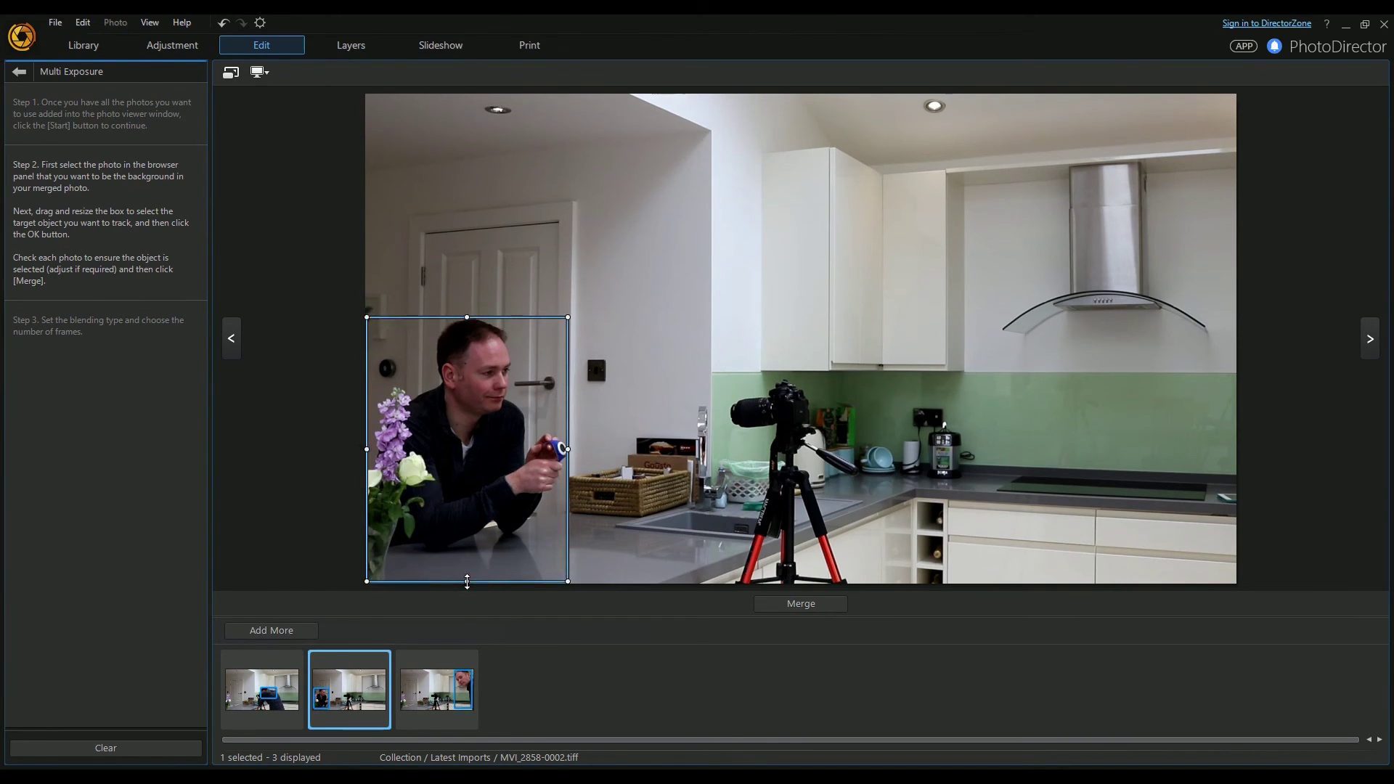
left_click(805, 606)
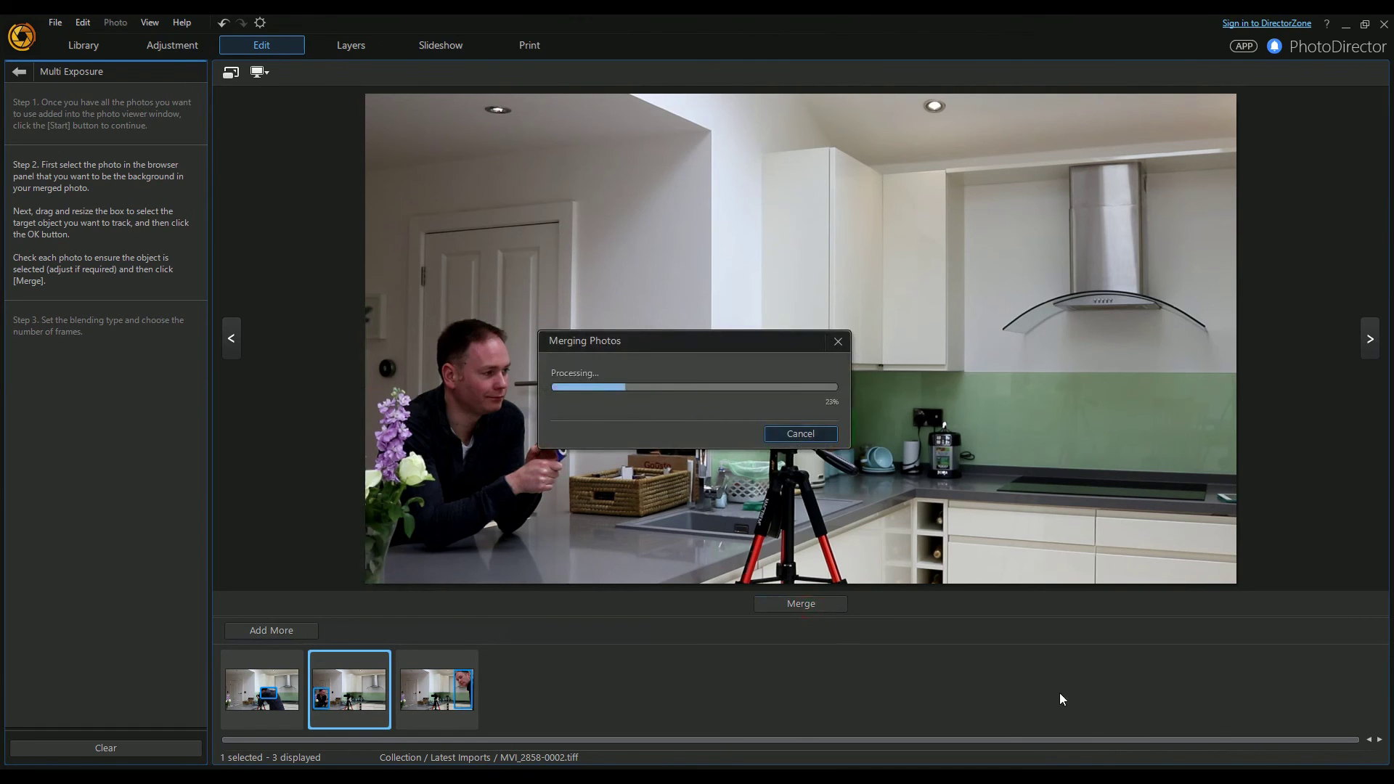